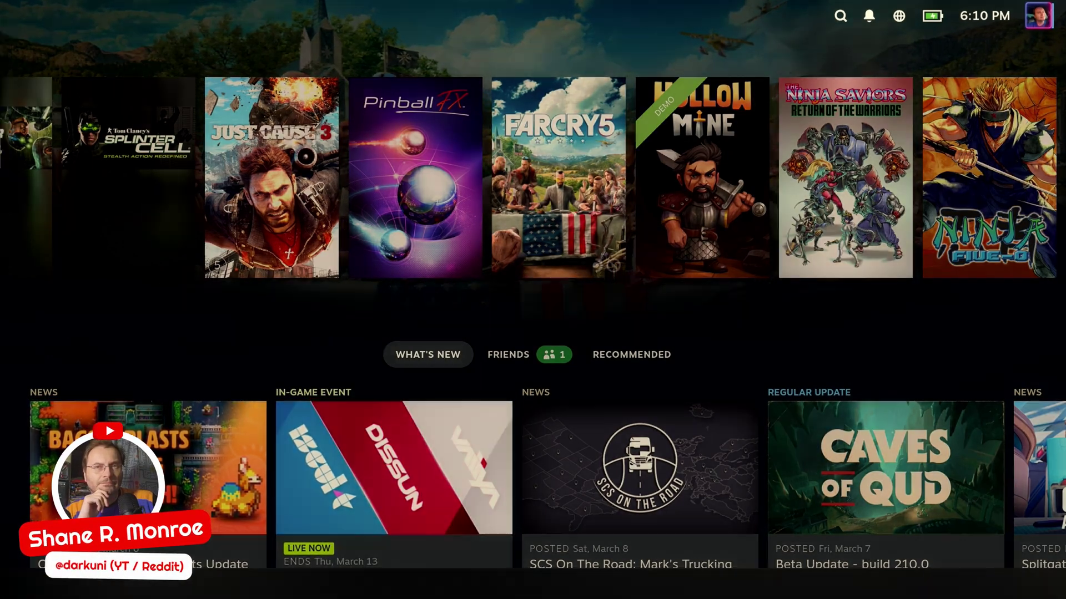
- Open SteamOS Settings to the Internet page listing the wired connection and the Wi-Fi network
left_click(48, 583)
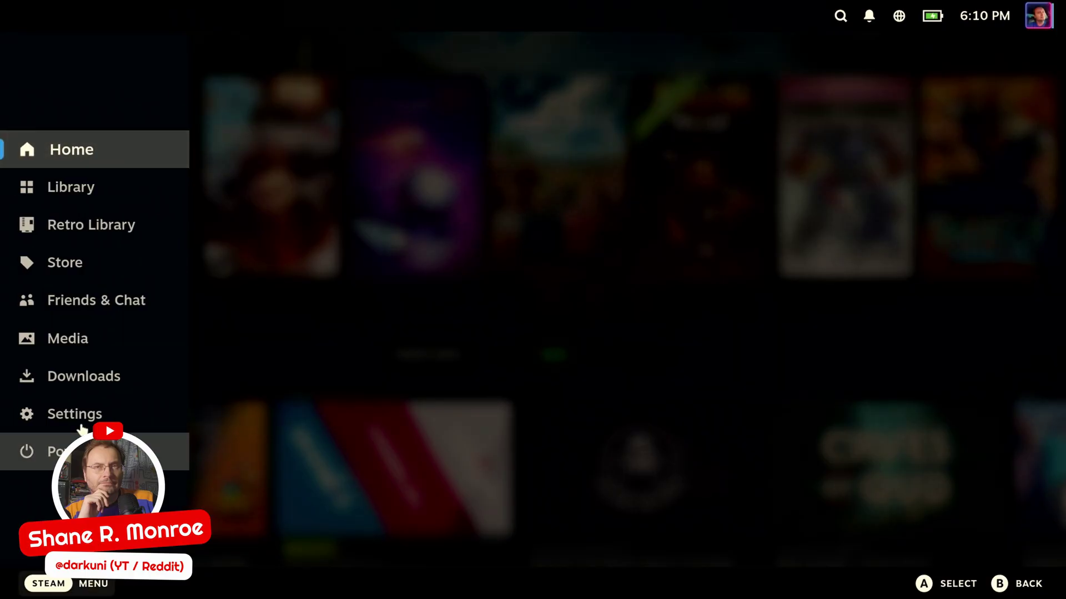
left_click(79, 421)
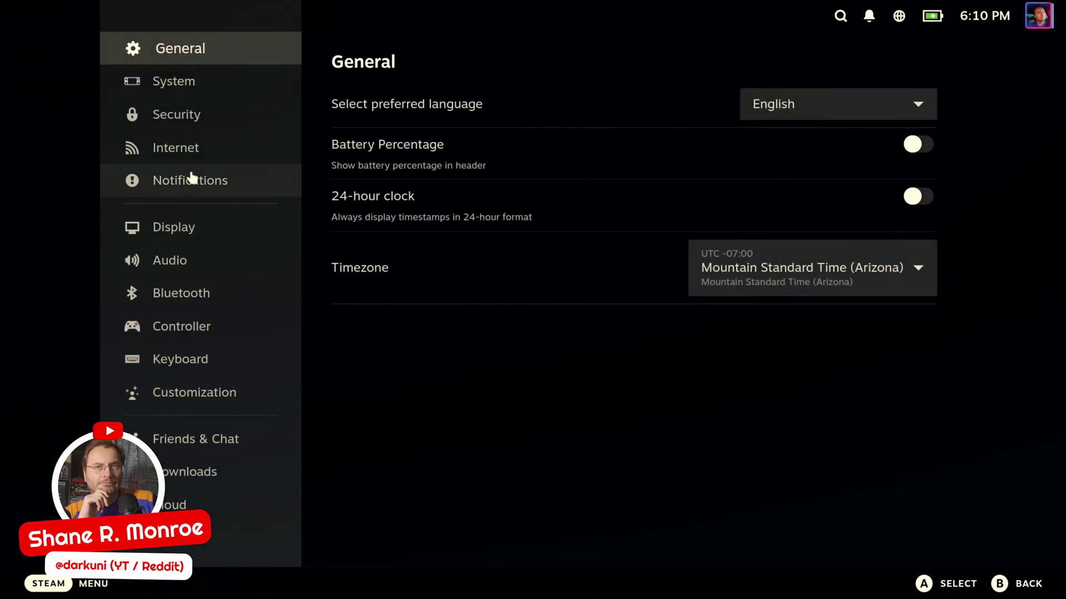
left_click(192, 160)
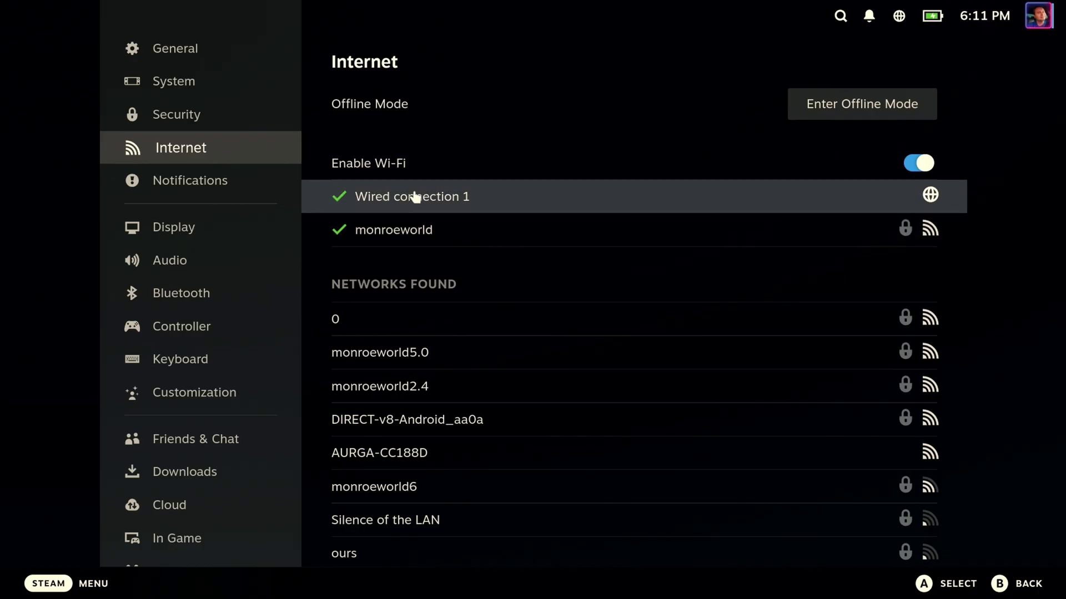
- Check Wired connection 1's MAC and IP, then view the Wi-Fi network's details (192.168.0.106)
left_click(412, 198)
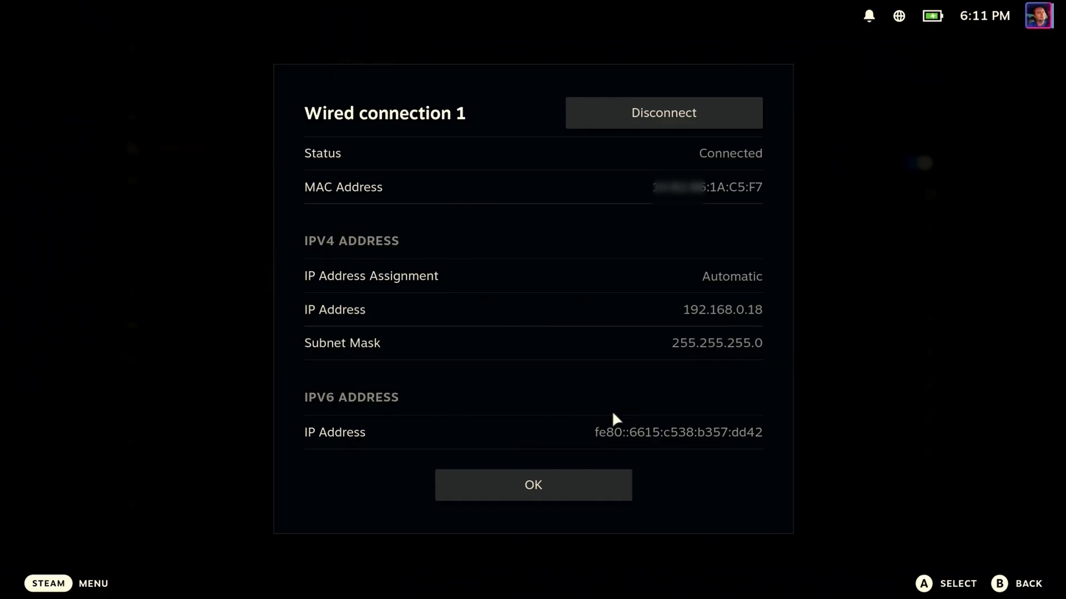
left_click(581, 489)
left_click(409, 235)
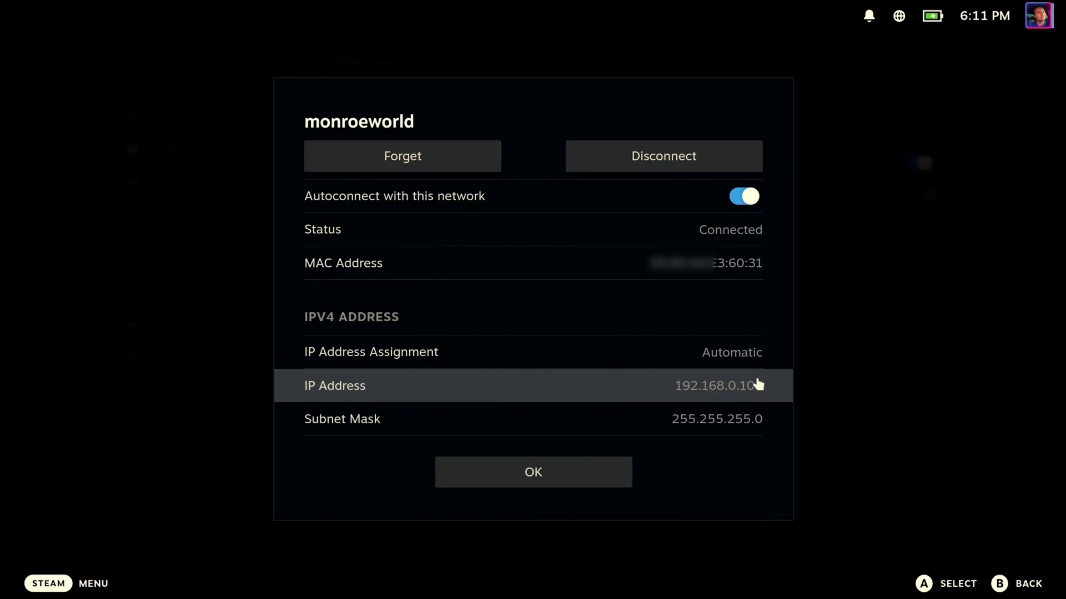
- Close the Wi-Fi details and select the router address 192.168.0.1 in the PC browser
left_click(571, 483)
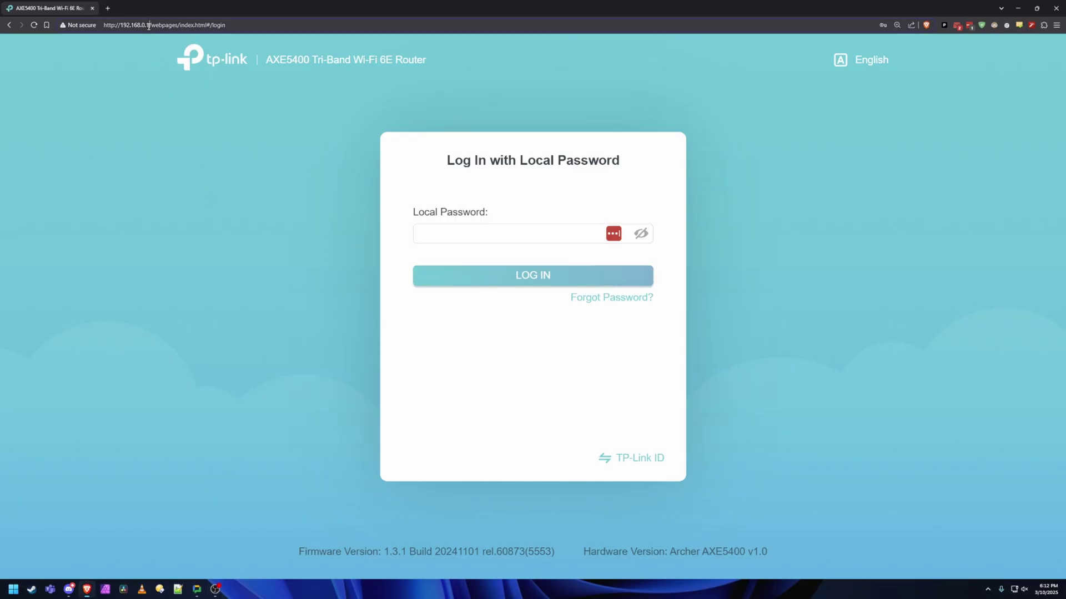
left_click_drag(149, 27, 104, 25)
- Log into the router using the saved local password from browser autofill
left_click(236, 23)
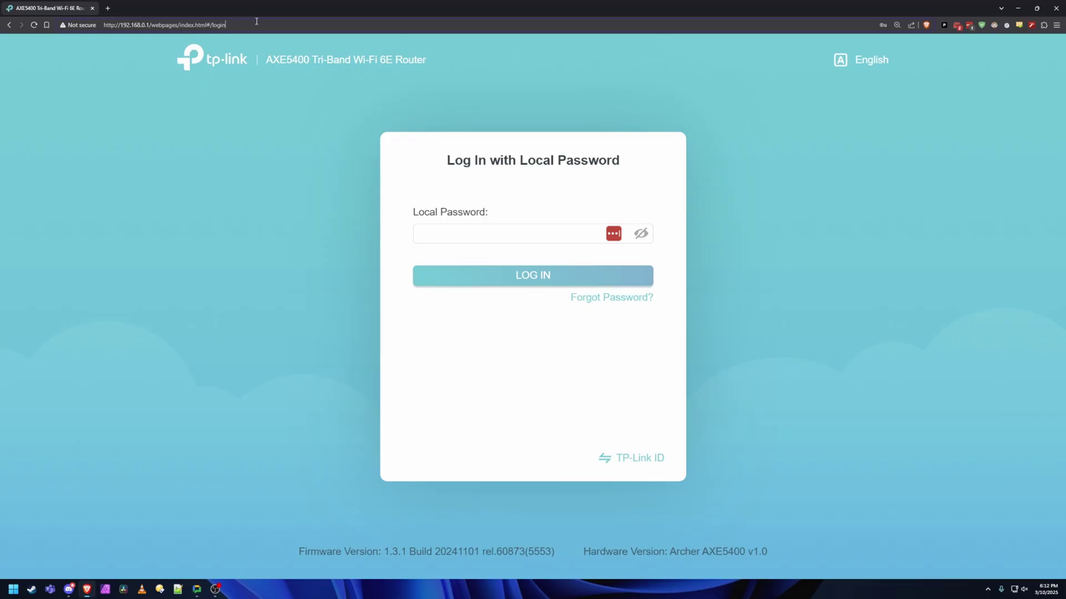
left_click(519, 232)
left_click(491, 255)
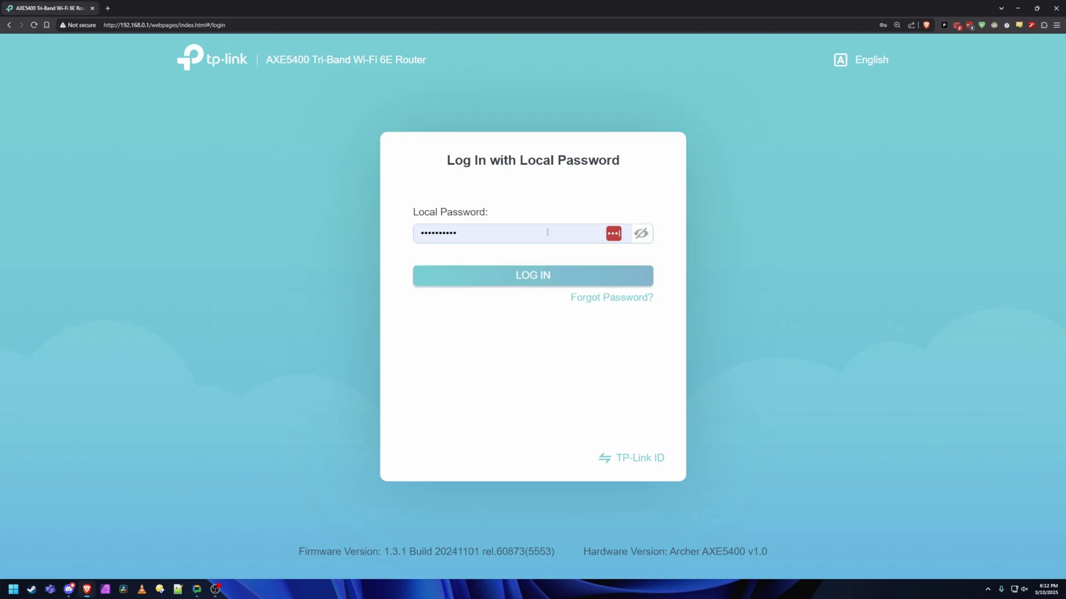
left_click(507, 276)
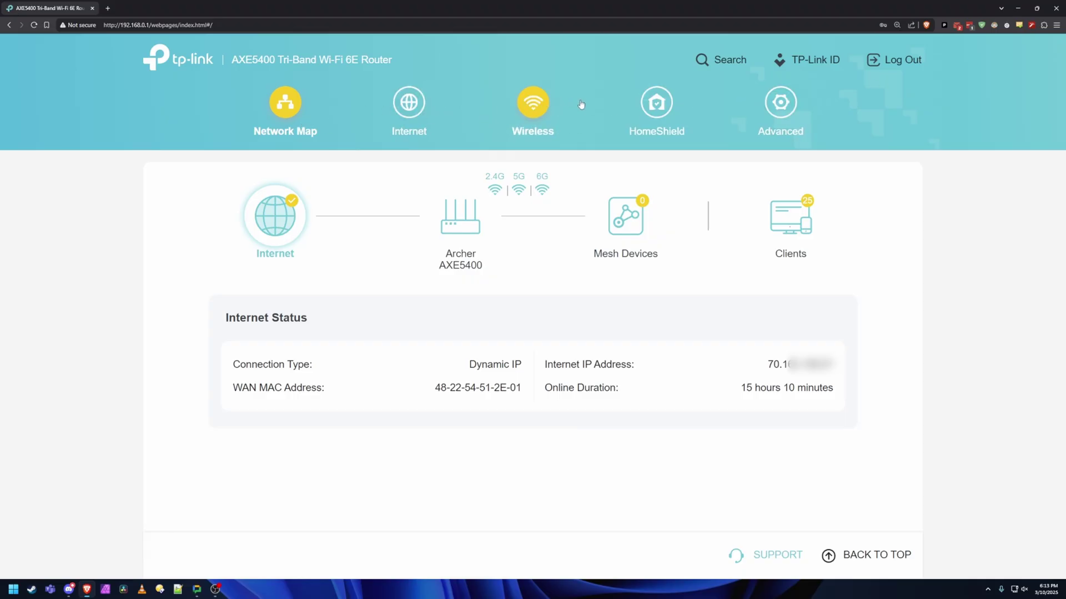
- Go to Advanced > Network > DHCP Server, showing pool 192.168.0.2–192.168.0.253 and 120-minute lease
left_click(762, 114)
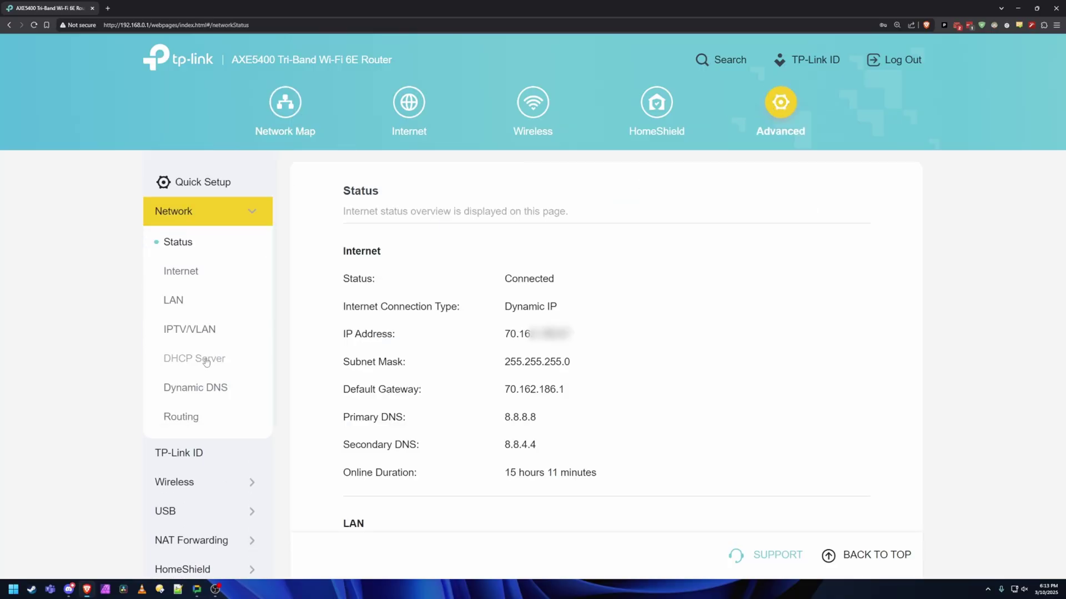
scroll(230, 264, "down", 4)
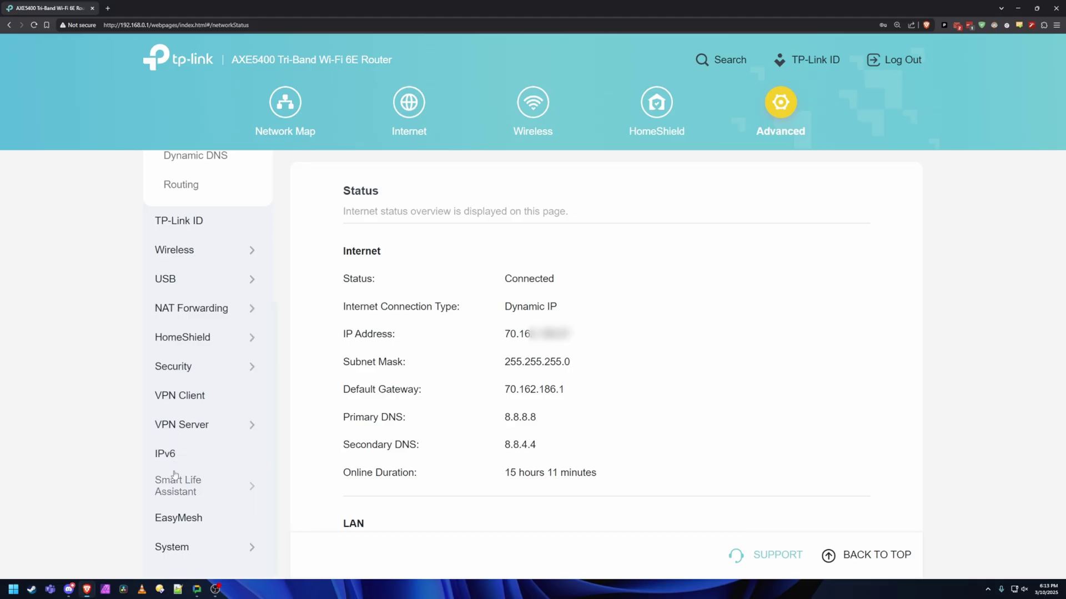
scroll(184, 533, "up", 4)
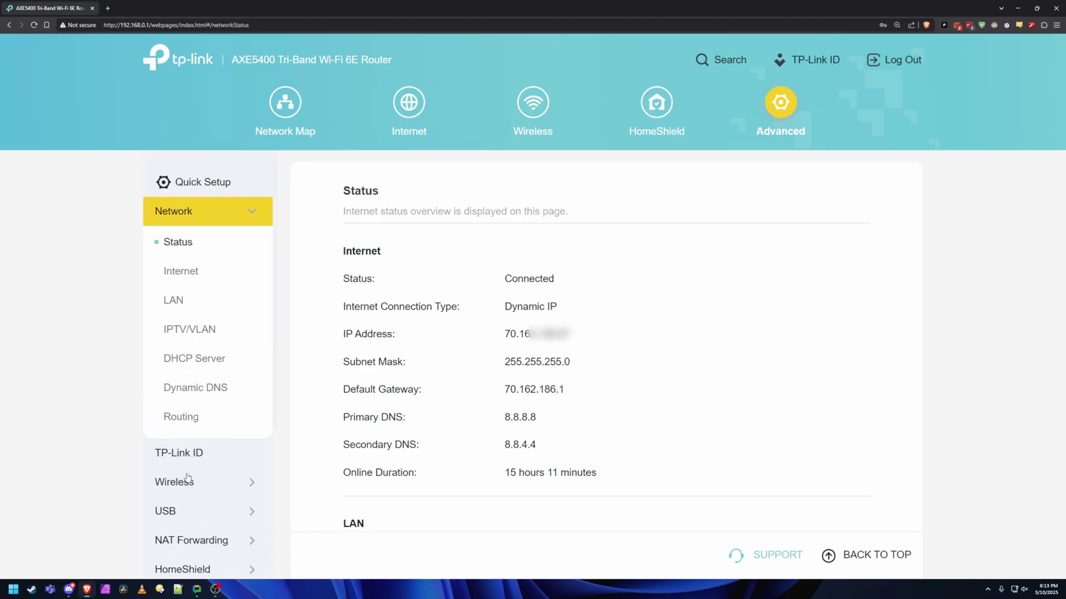
left_click(203, 362)
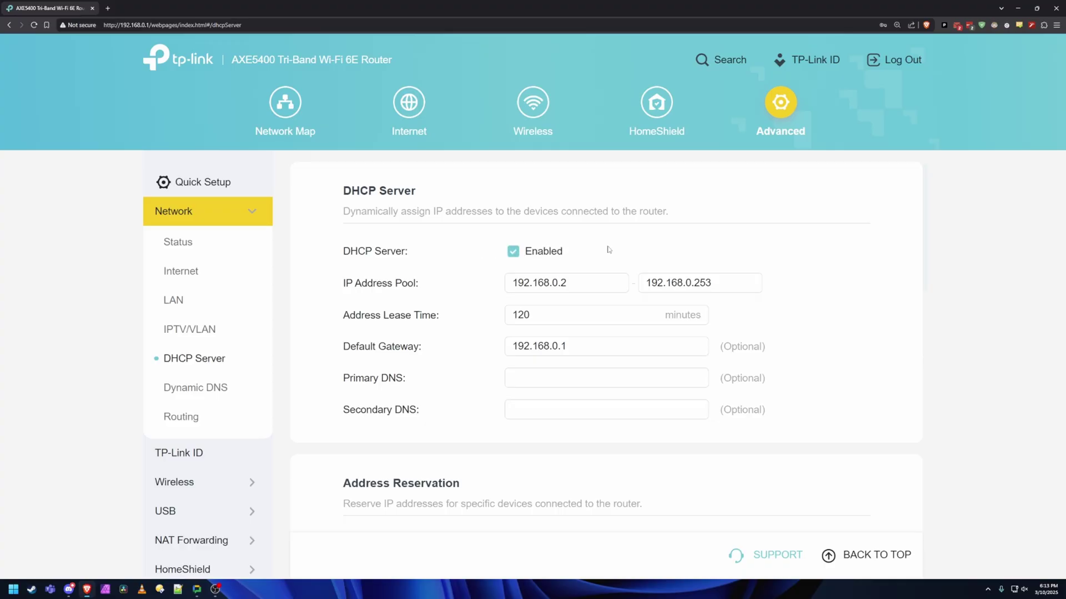
left_click_drag(589, 285, 459, 289)
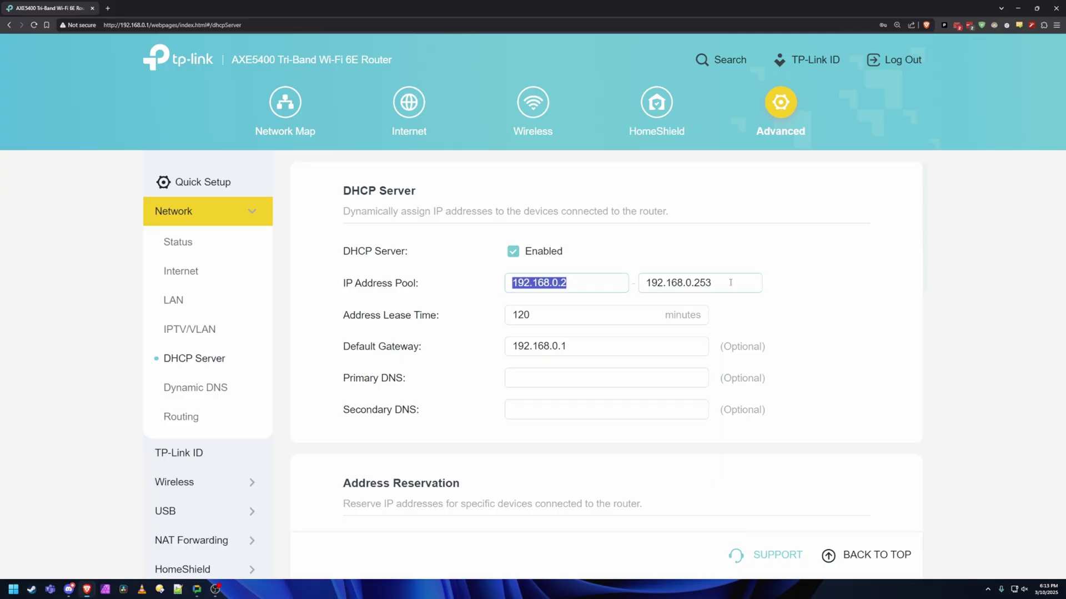
left_click(563, 284)
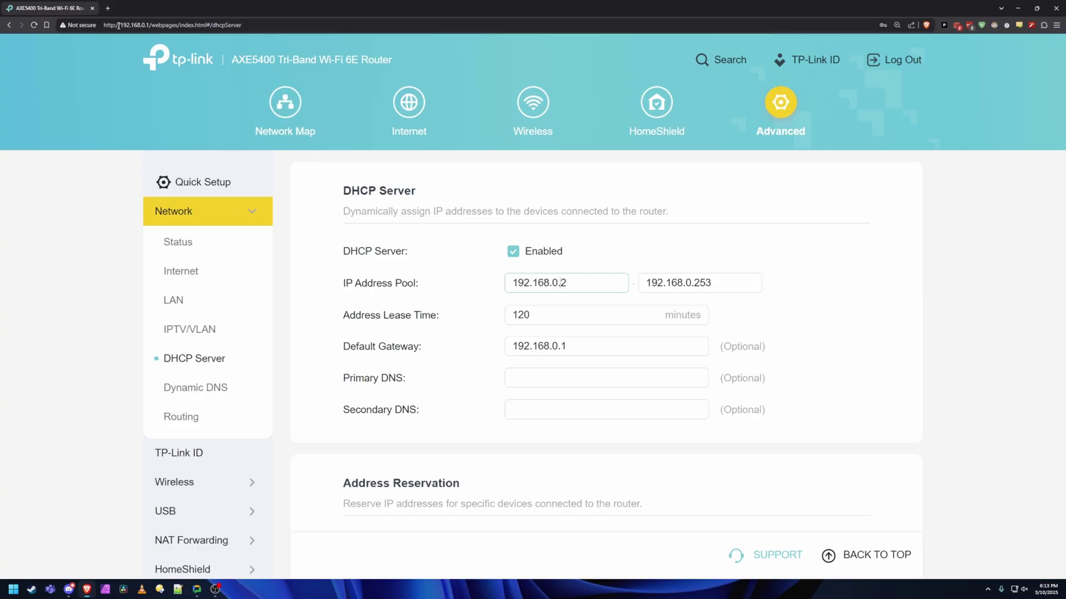
left_click(716, 282)
left_click(535, 315)
left_click_drag(564, 316, 488, 317)
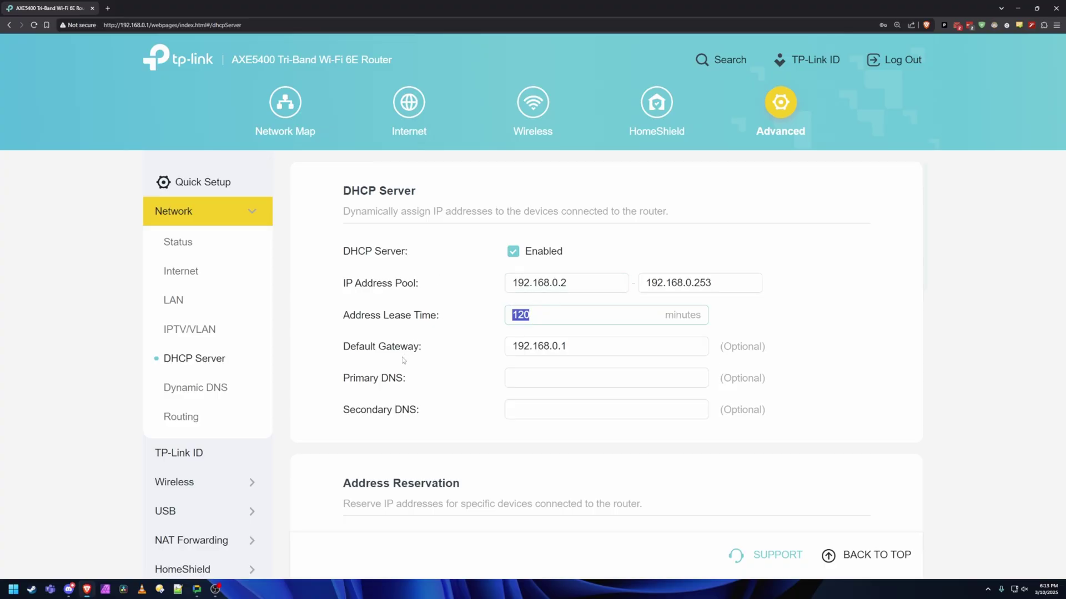
scroll(441, 325, "down", 3)
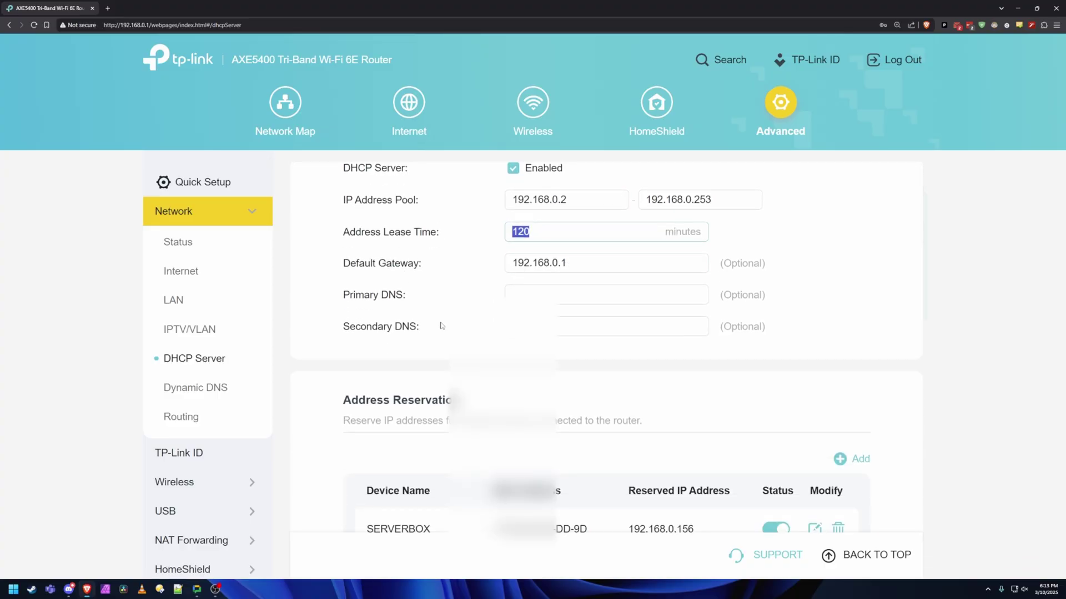
scroll(451, 291, "down", 3)
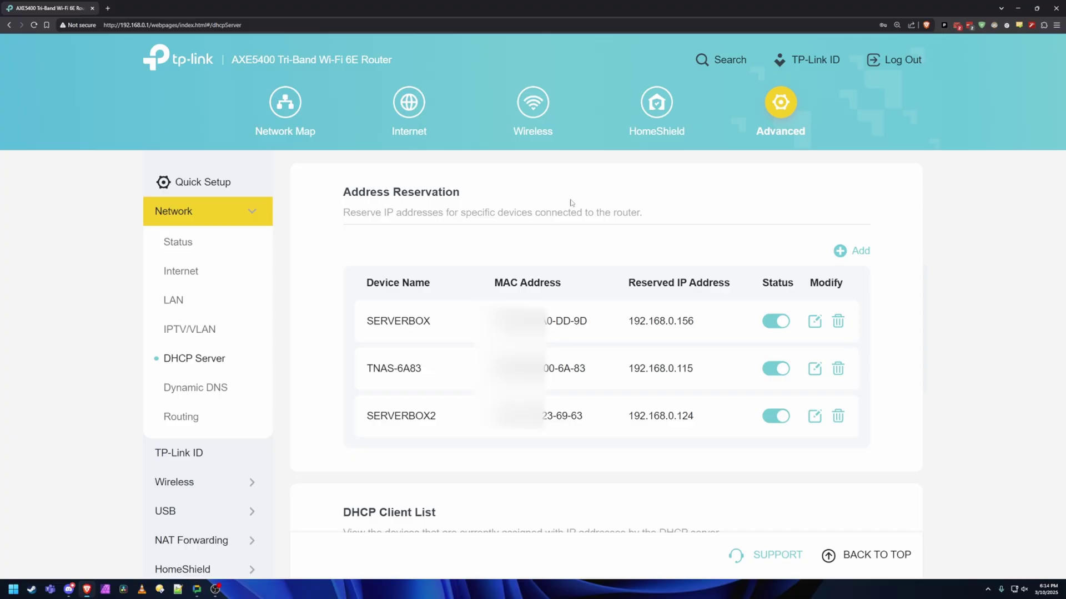
double_click(367, 211)
left_click_drag(367, 211, 510, 213)
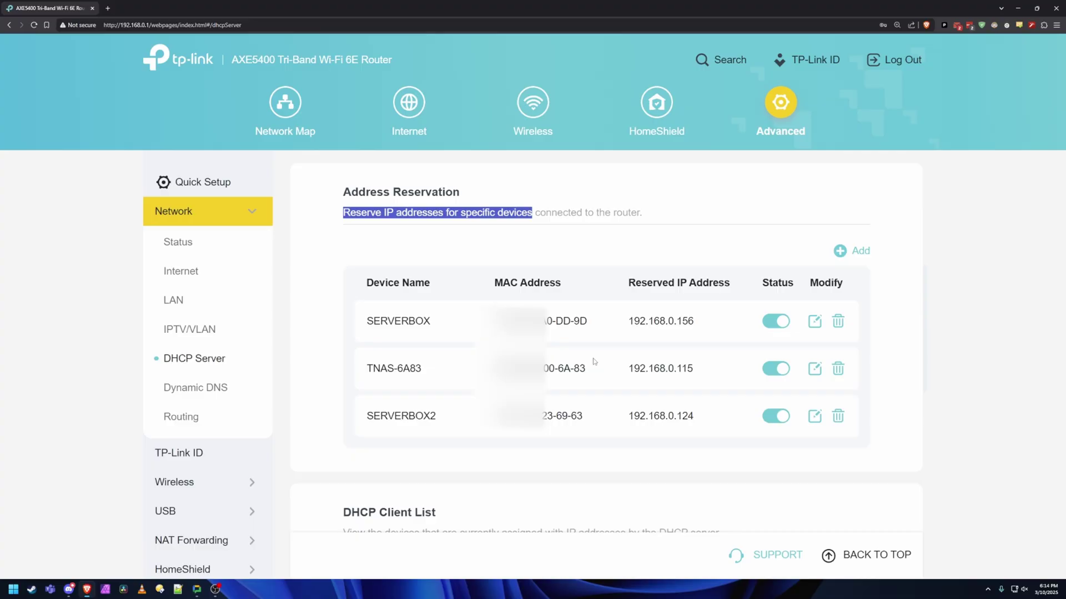
left_click_drag(701, 322, 625, 324)
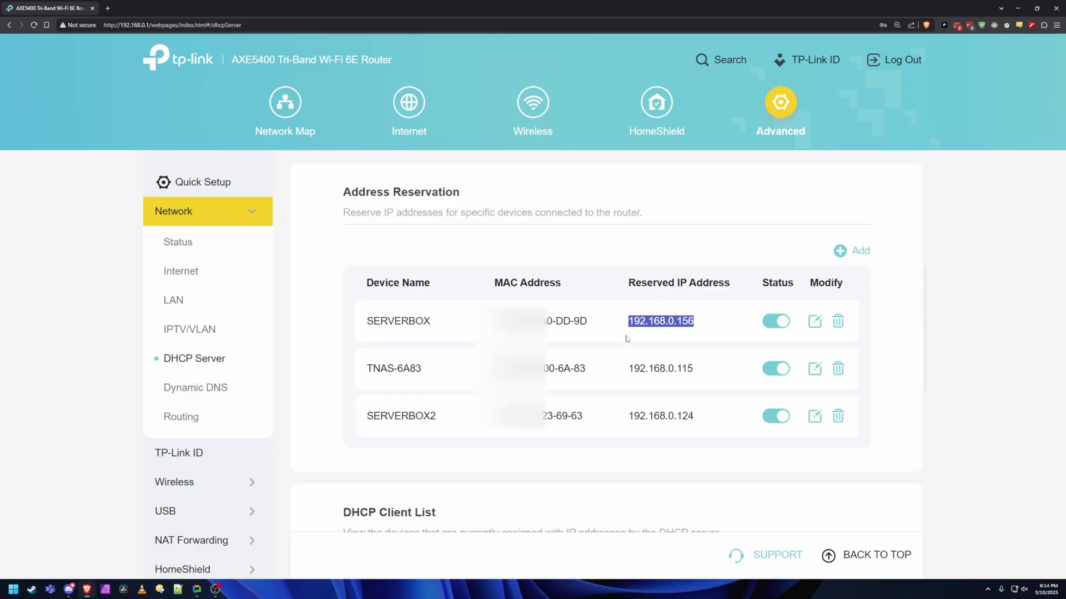
left_click_drag(590, 328, 489, 323)
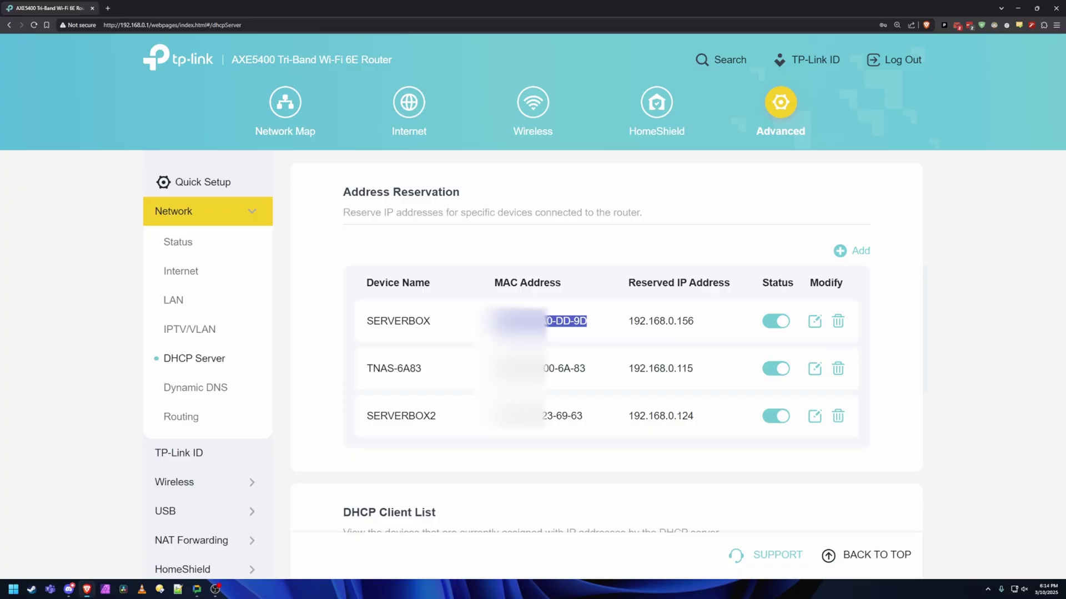
left_click(585, 327)
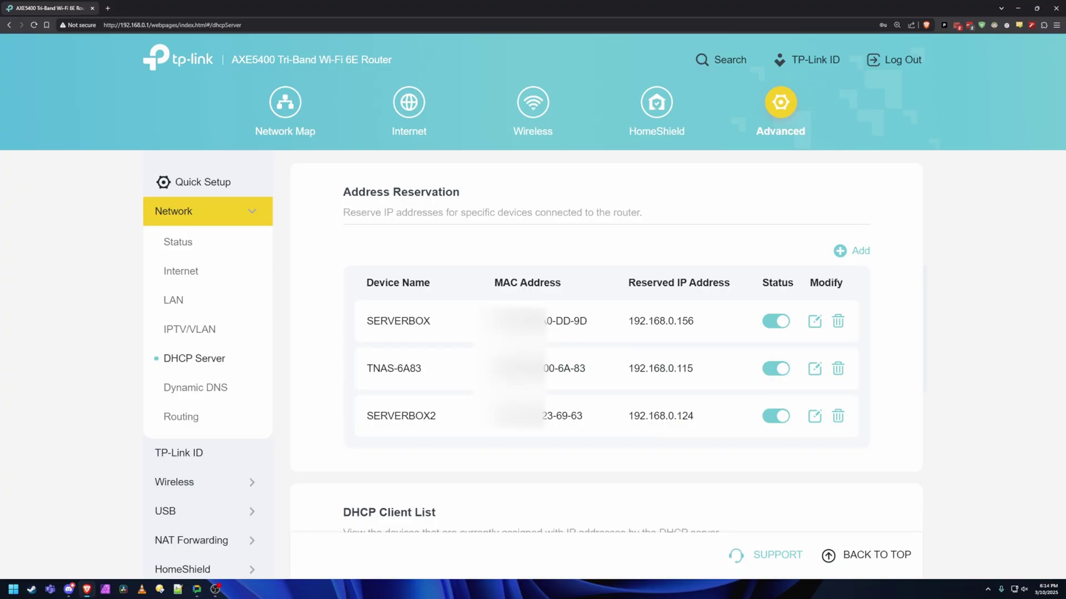
double_click(405, 321)
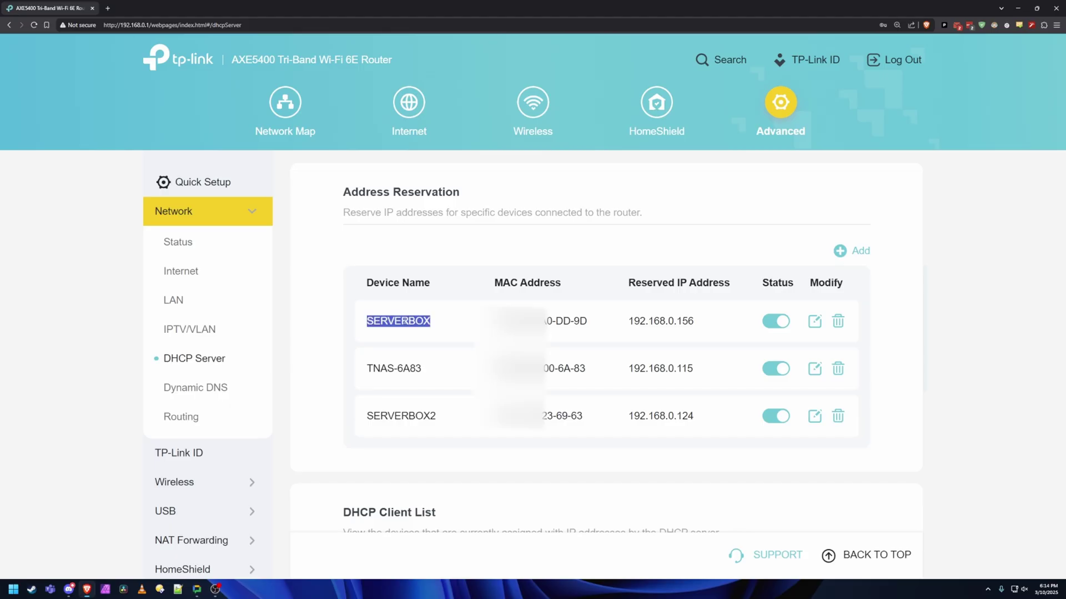
left_click(515, 321)
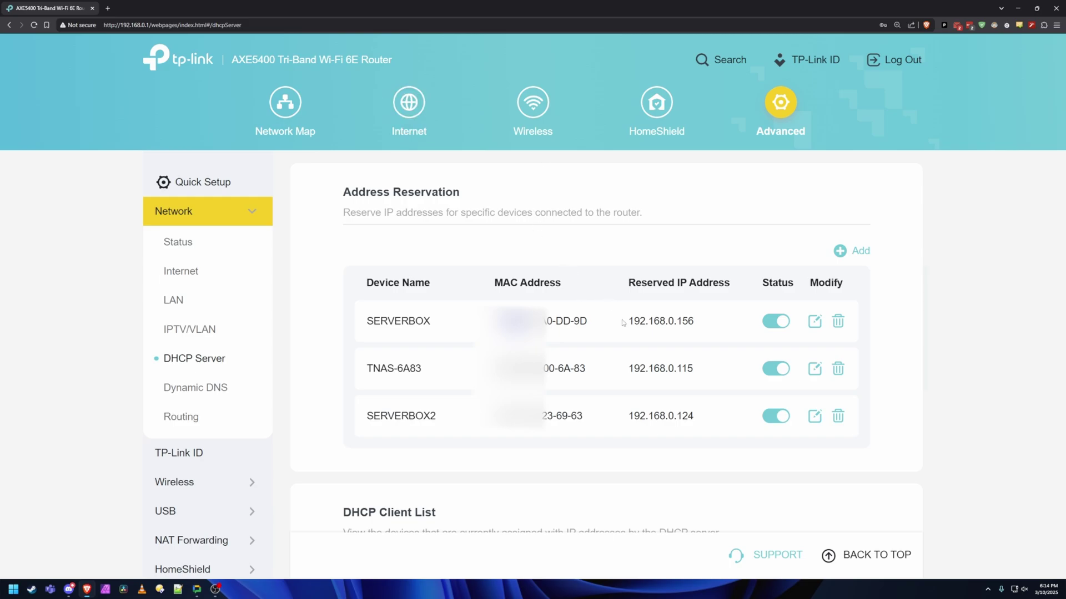
left_click_drag(623, 321, 696, 328)
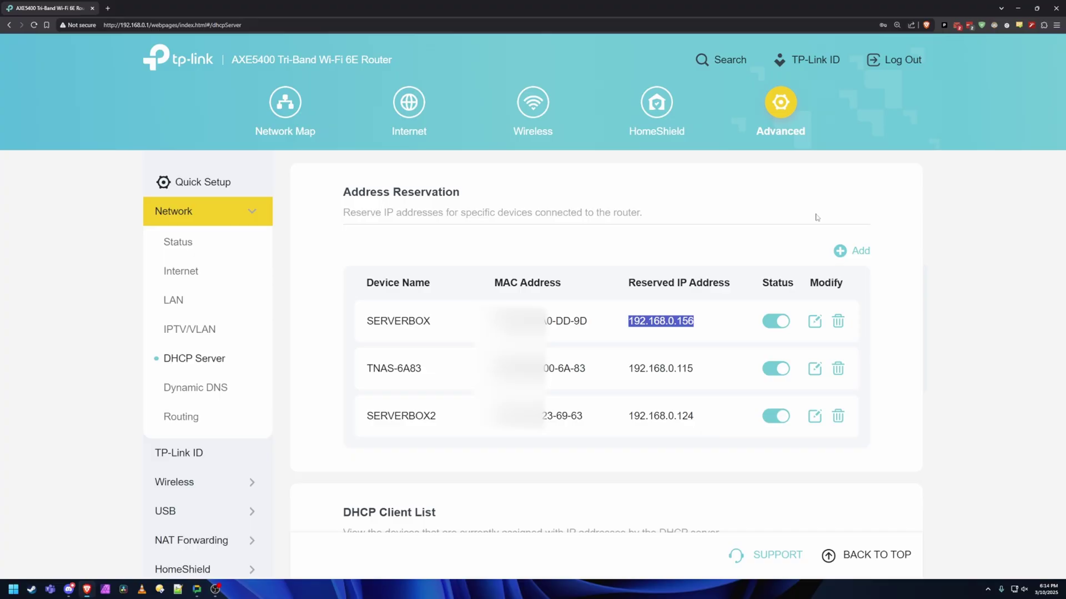
- Start a new reservation from connected devices and compare the steamdeck rows at 192.168.0.18 and 192.168.0.106
left_click(854, 250)
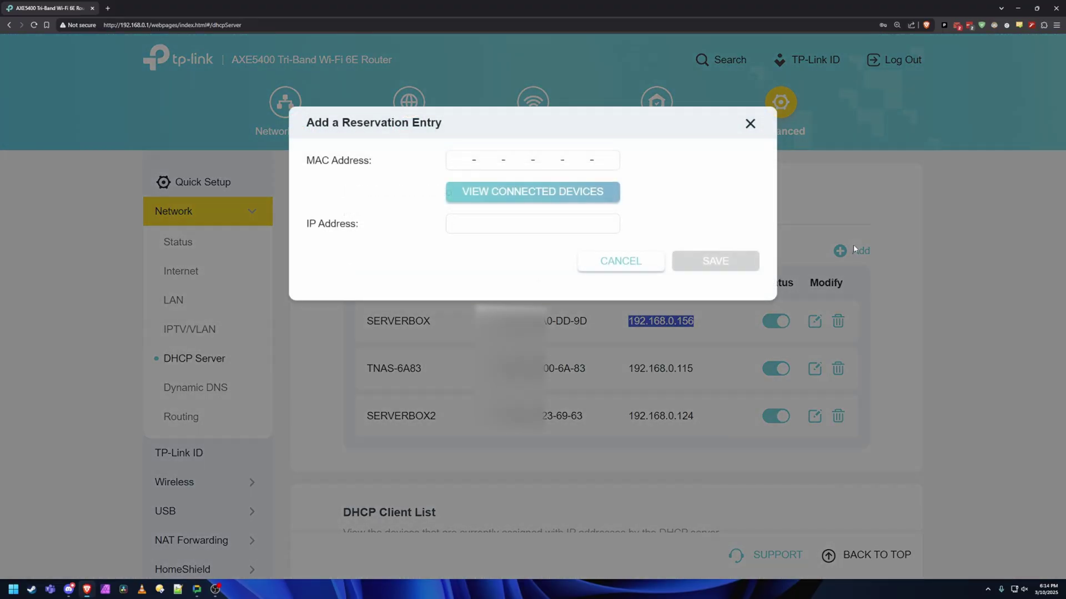
left_click(491, 196)
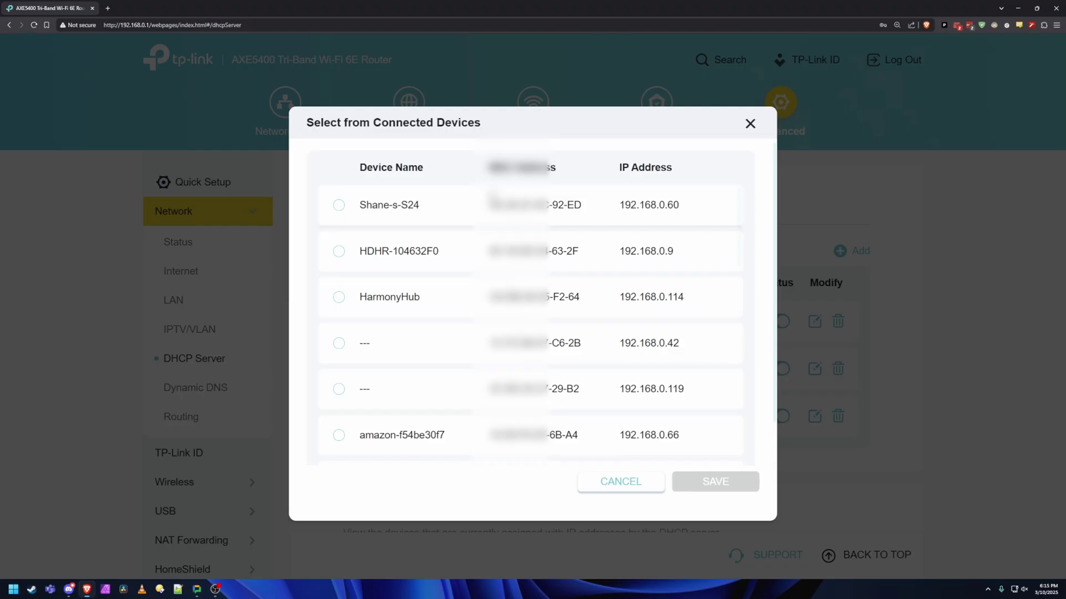
scroll(492, 195, "down", 7)
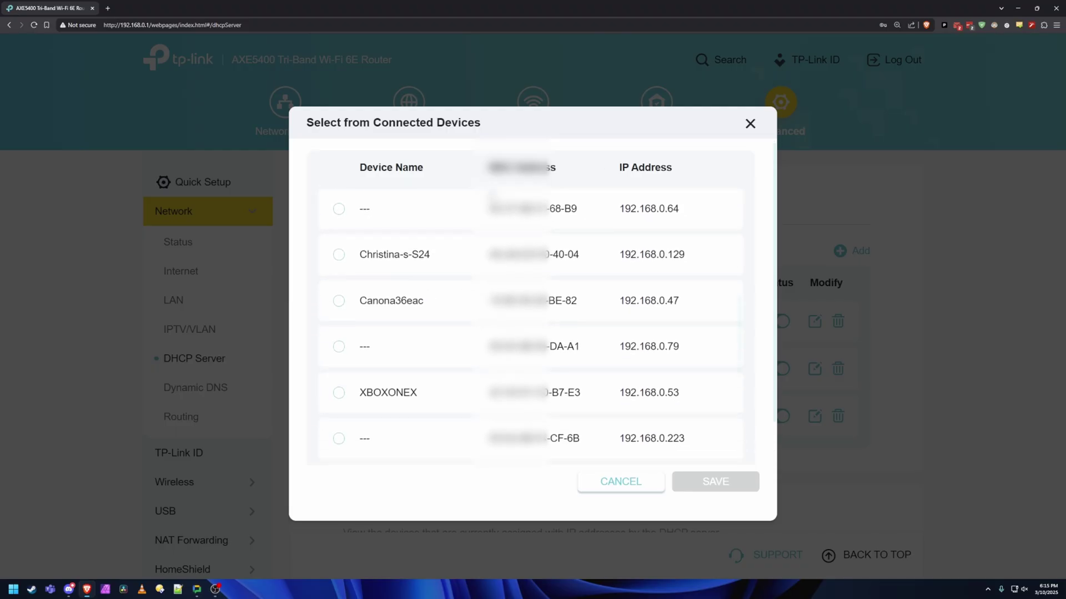
scroll(492, 196, "down", 5)
scroll(492, 197, "down", 3)
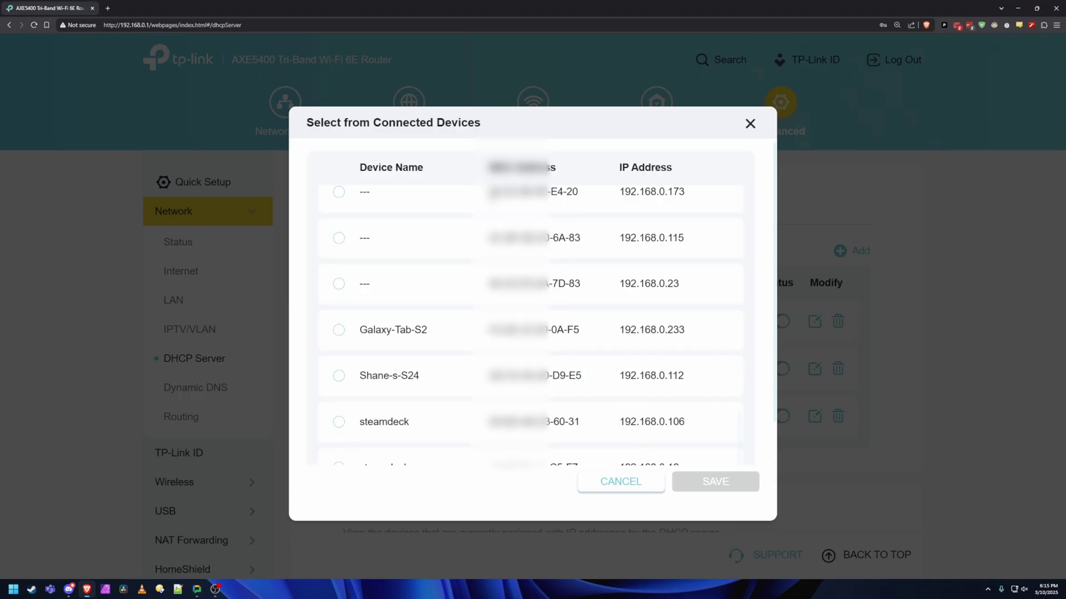
scroll(464, 404, "down", 1)
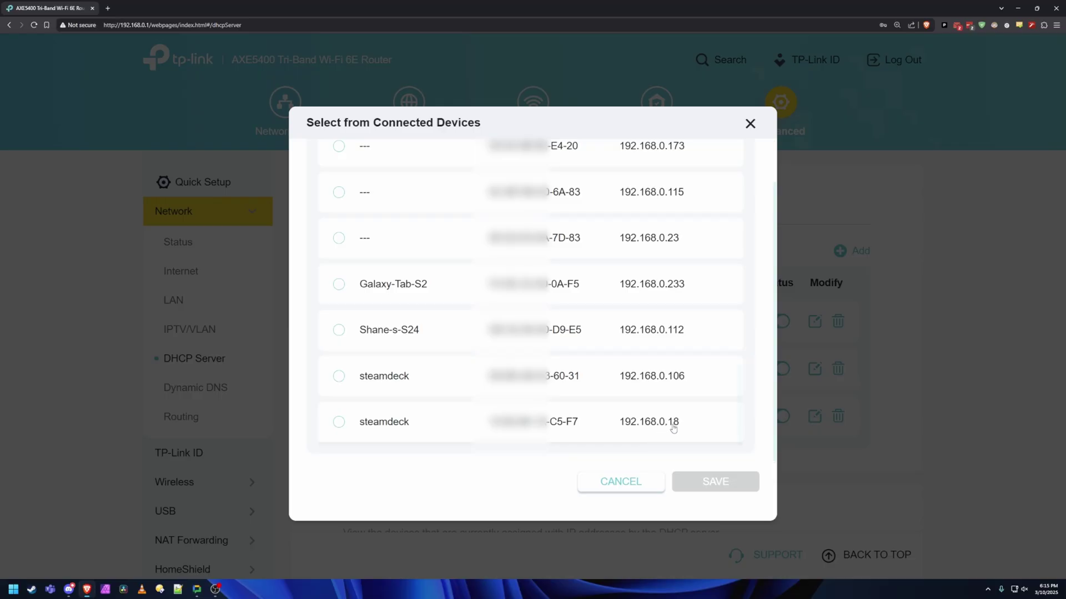
left_click_drag(694, 424, 612, 428)
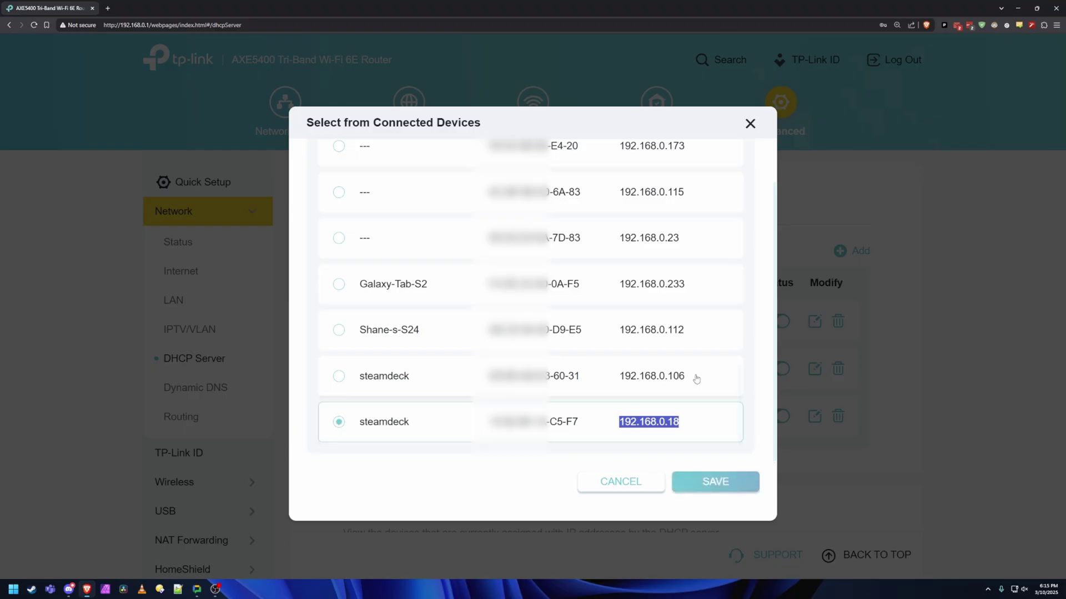
left_click_drag(694, 378, 616, 378)
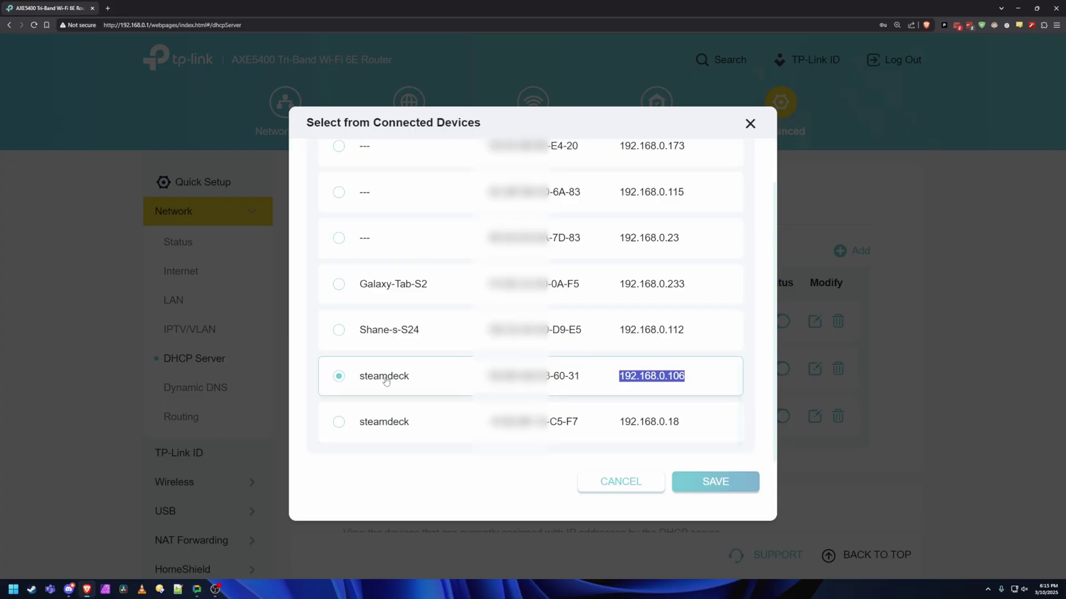
- Select the steamdeck at 192.168.0.106 and fill the reservation entry with its MAC and IP
left_click(338, 381)
left_click(338, 423)
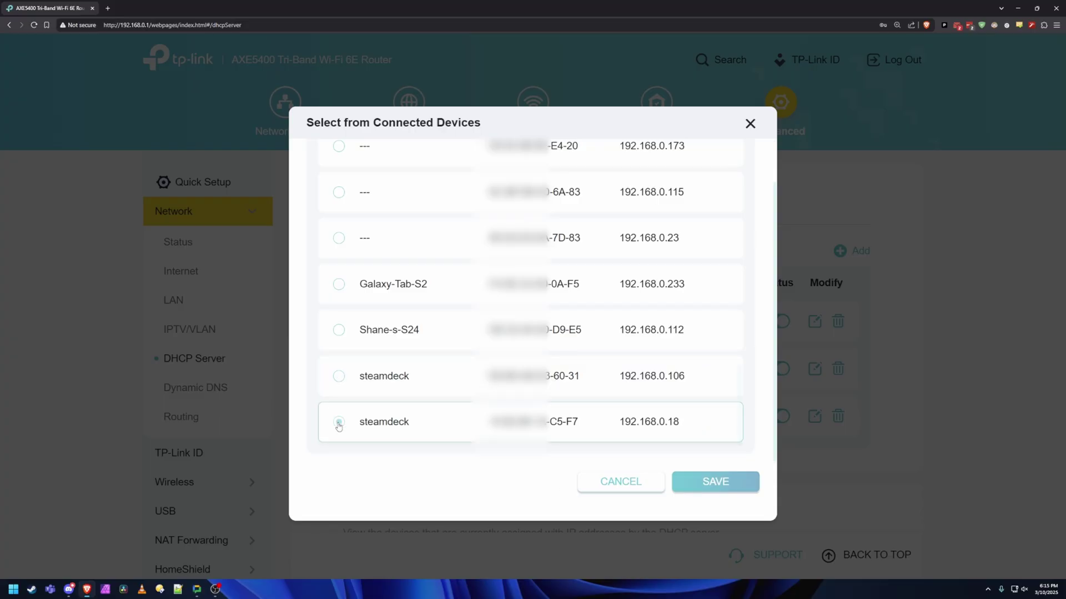
left_click(338, 378)
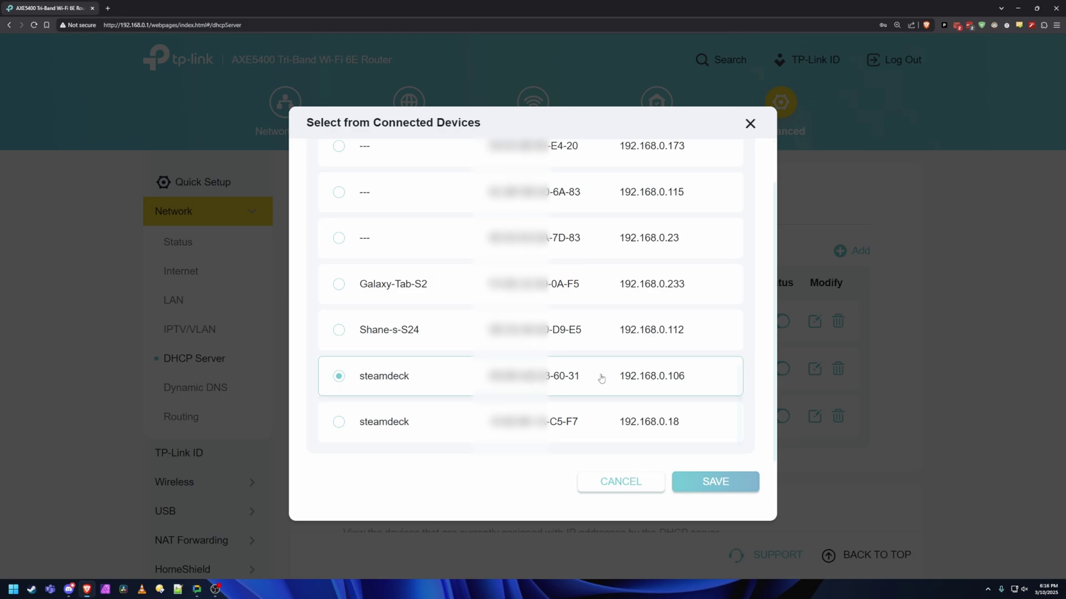
left_click(713, 480)
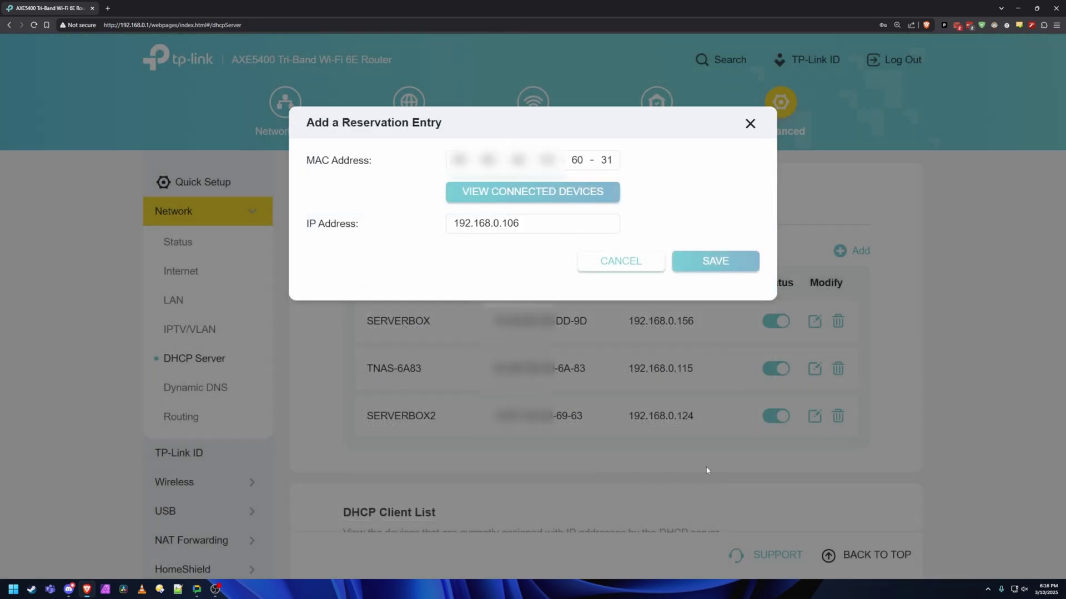
left_click(710, 264)
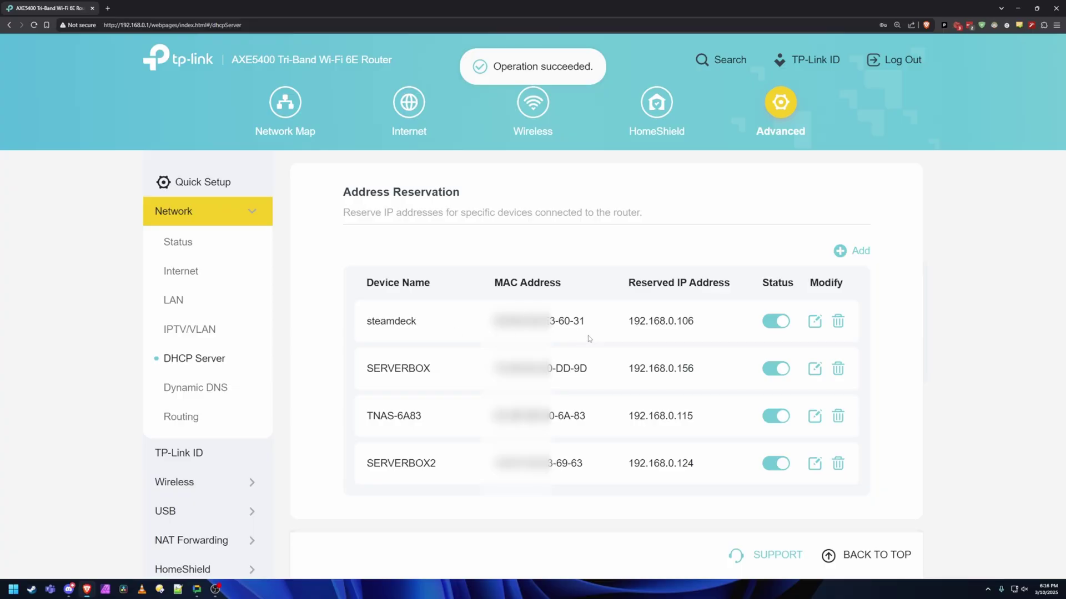
left_click_drag(621, 323, 694, 321)
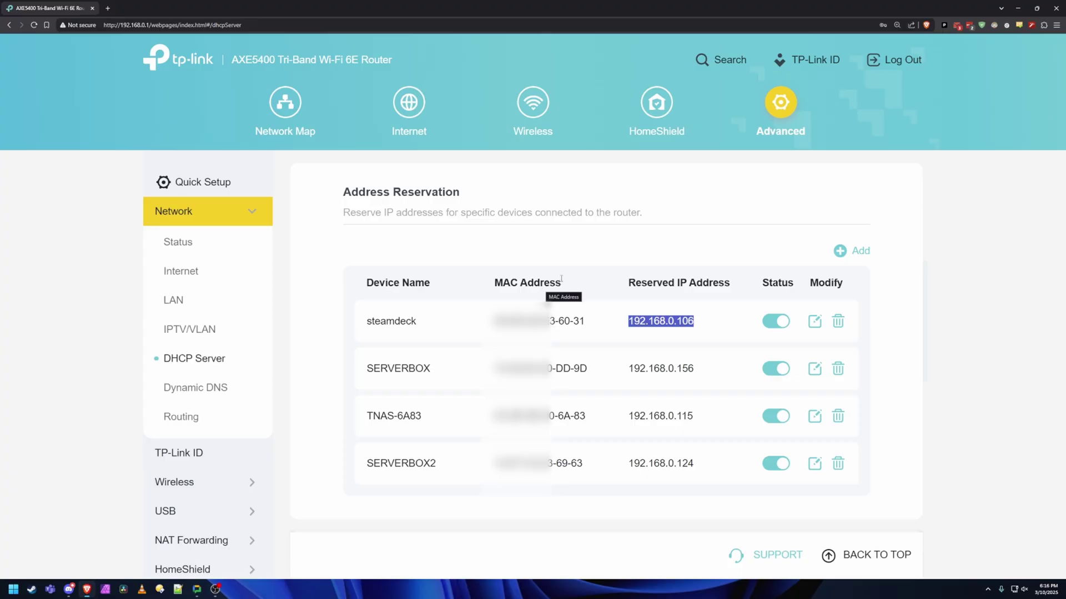
- Add and save a second reservation for the steamdeck at 192.168.0.18 from connected devices
left_click(839, 252)
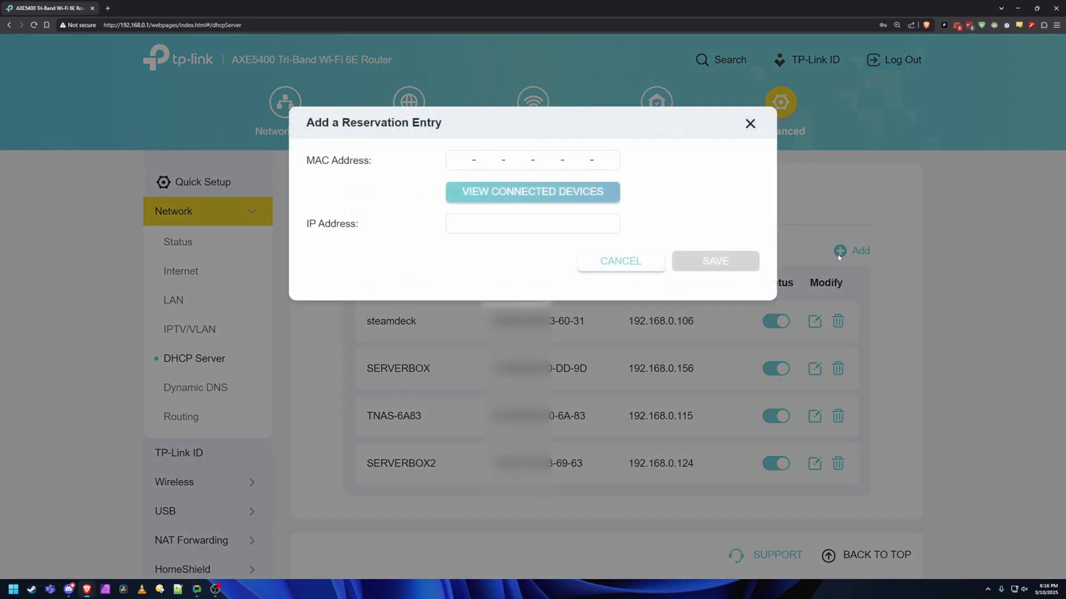
left_click(477, 193)
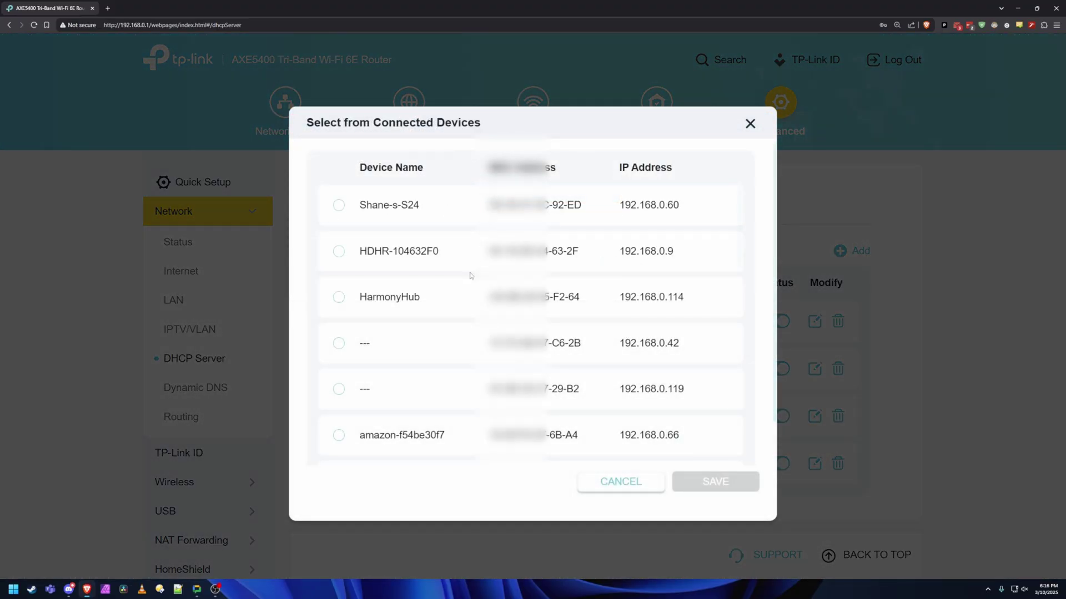
scroll(470, 275, "down", 10)
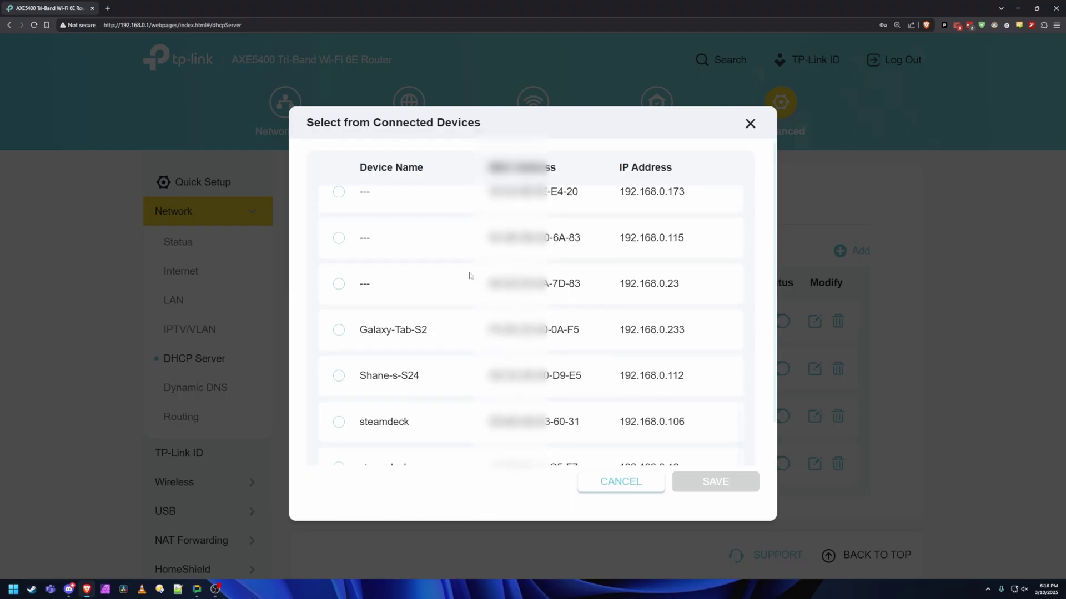
scroll(457, 443, "down", 2)
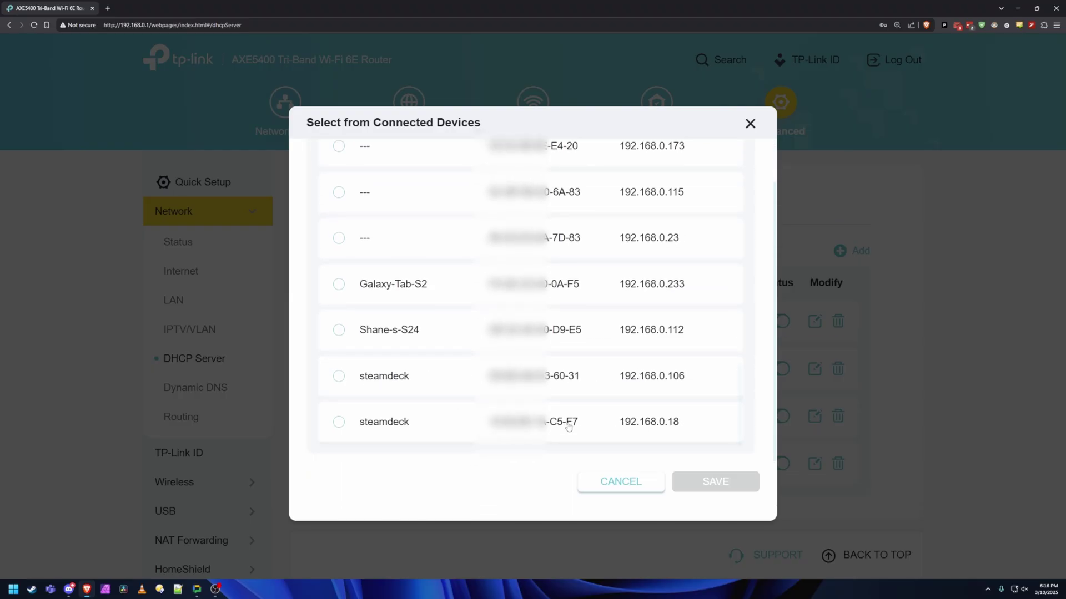
left_click(350, 421)
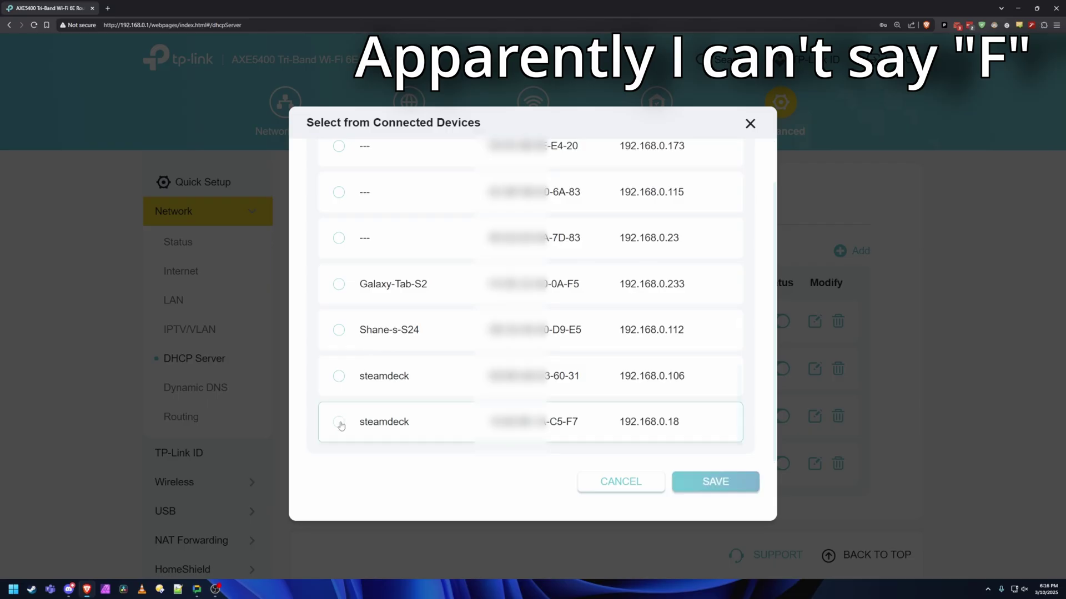
left_click(720, 483)
left_click(716, 265)
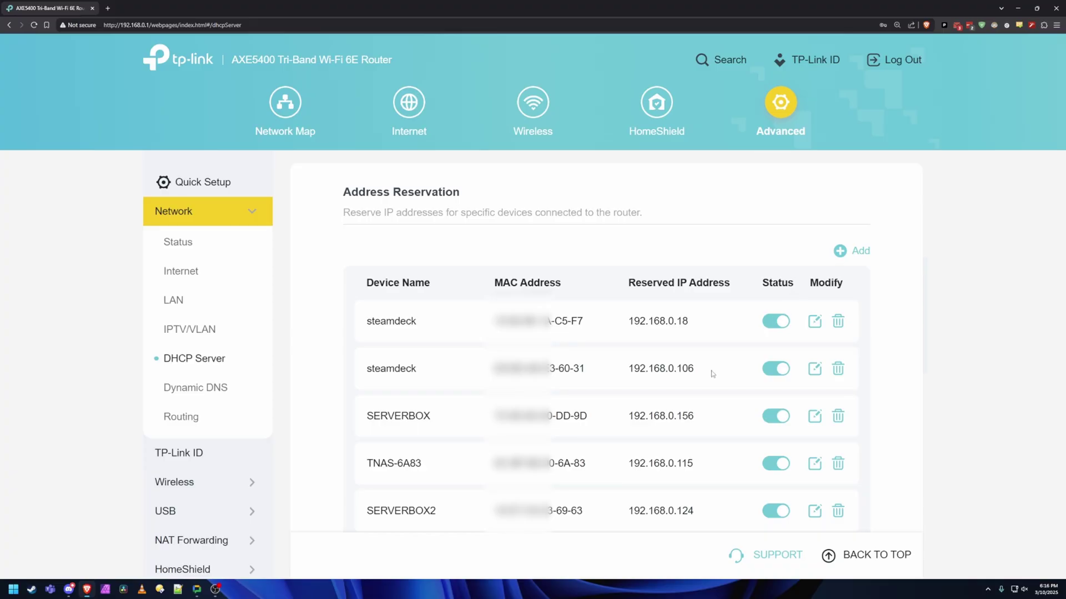
left_click_drag(714, 373, 358, 326)
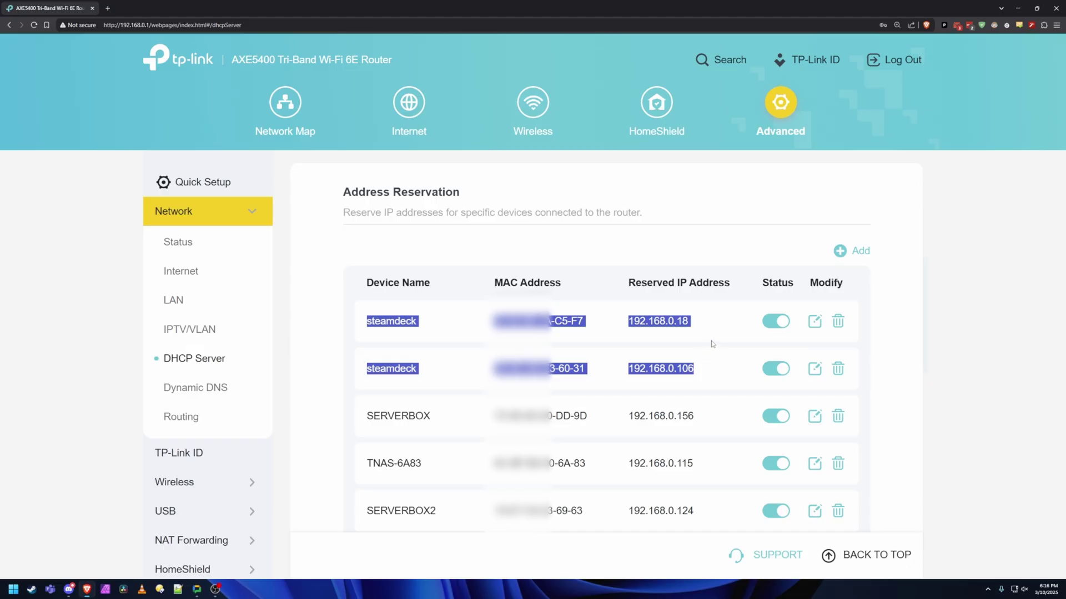
left_click(724, 359)
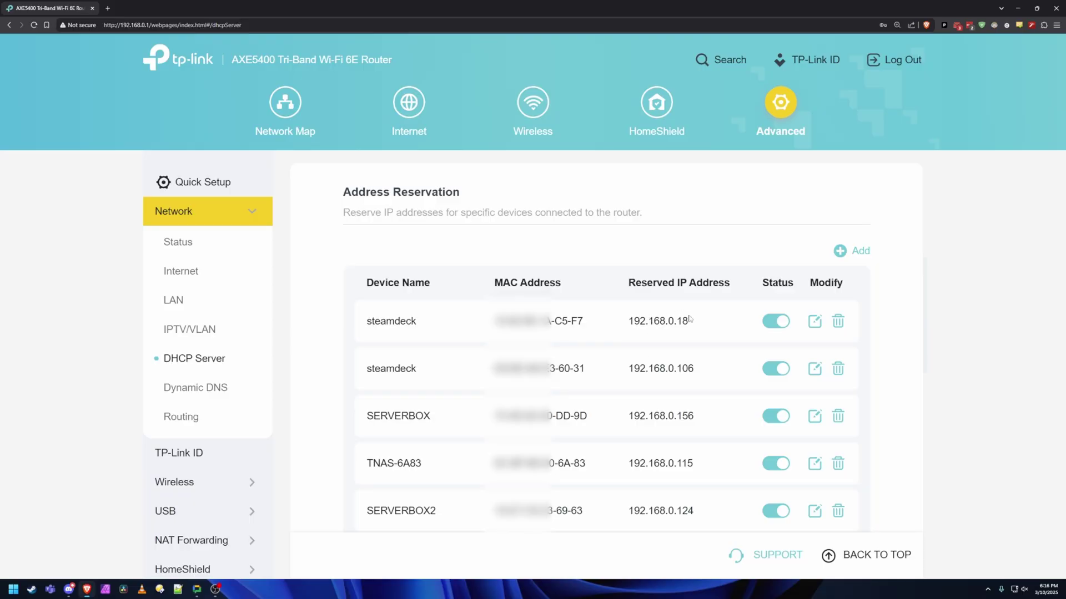
left_click_drag(693, 322, 627, 322)
left_click(710, 327)
left_click_drag(709, 327, 605, 322)
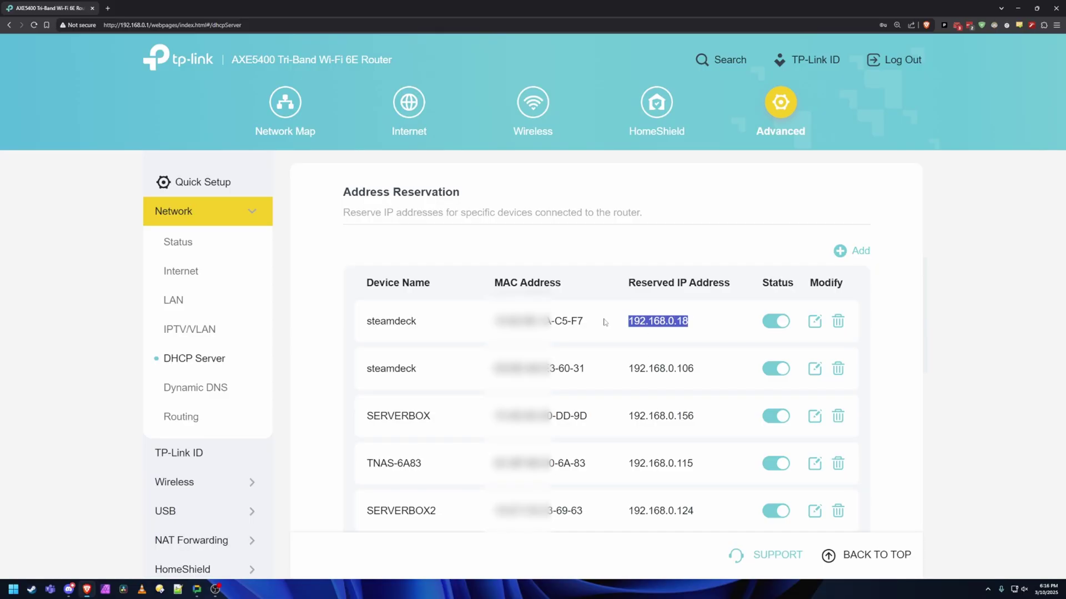
left_click(696, 375)
left_click_drag(696, 375, 628, 321)
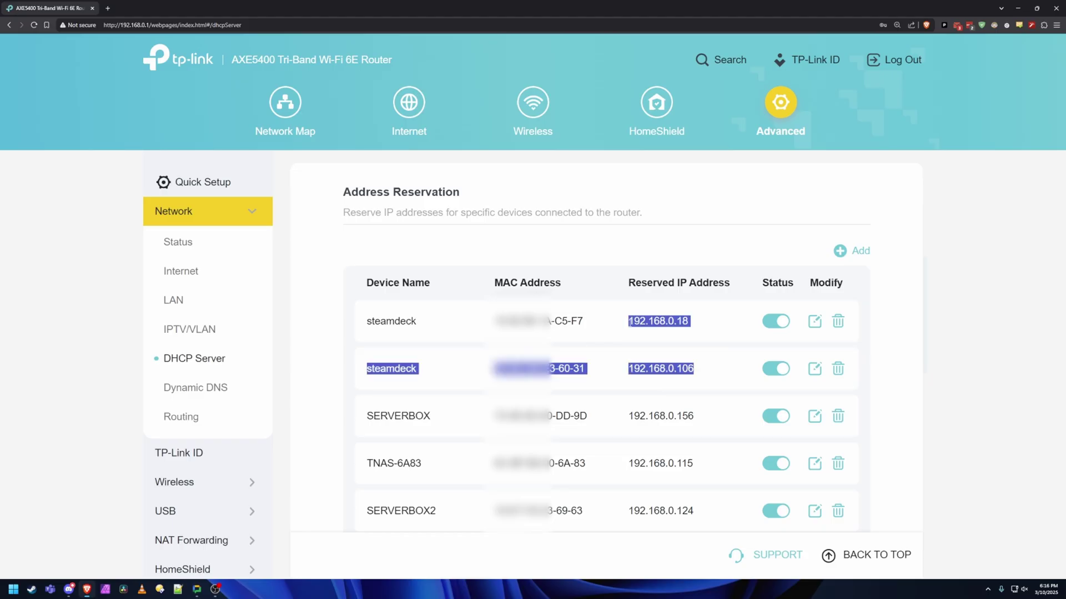
left_click(711, 324)
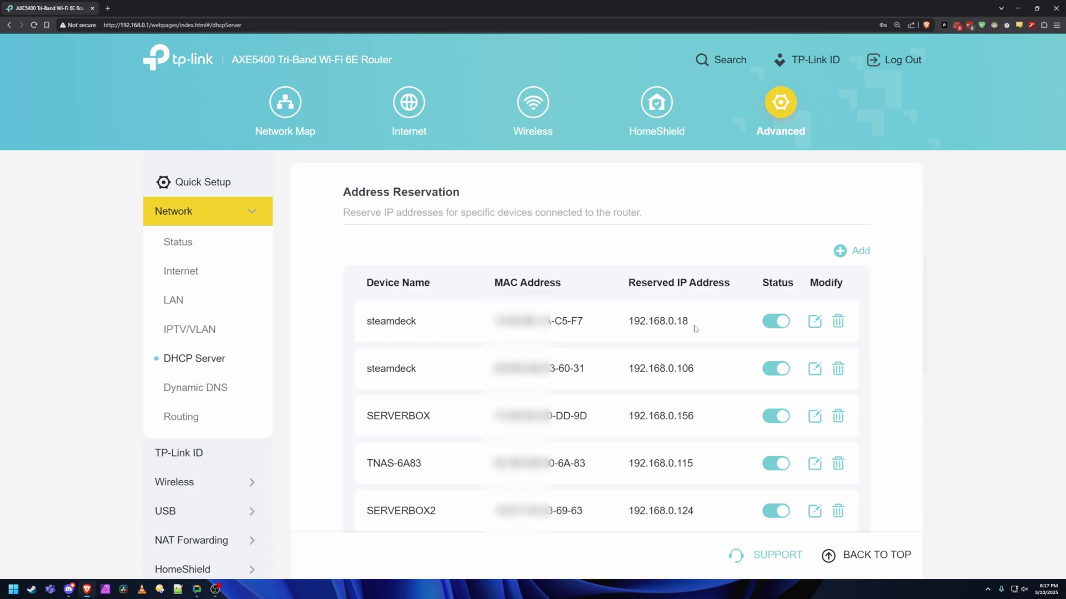
left_click_drag(695, 328, 628, 321)
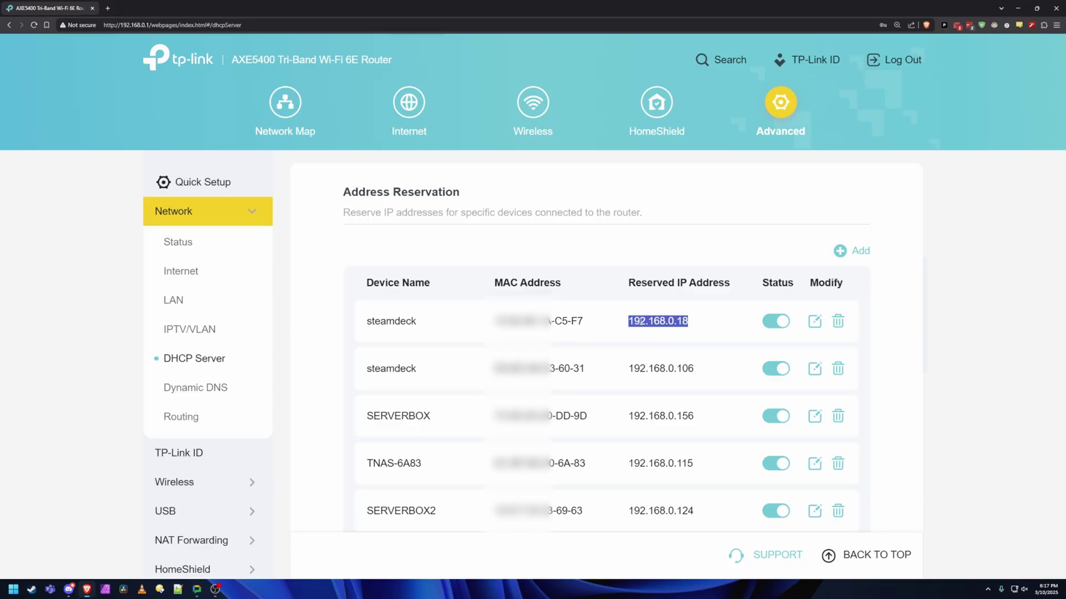
left_click_drag(698, 368, 617, 368)
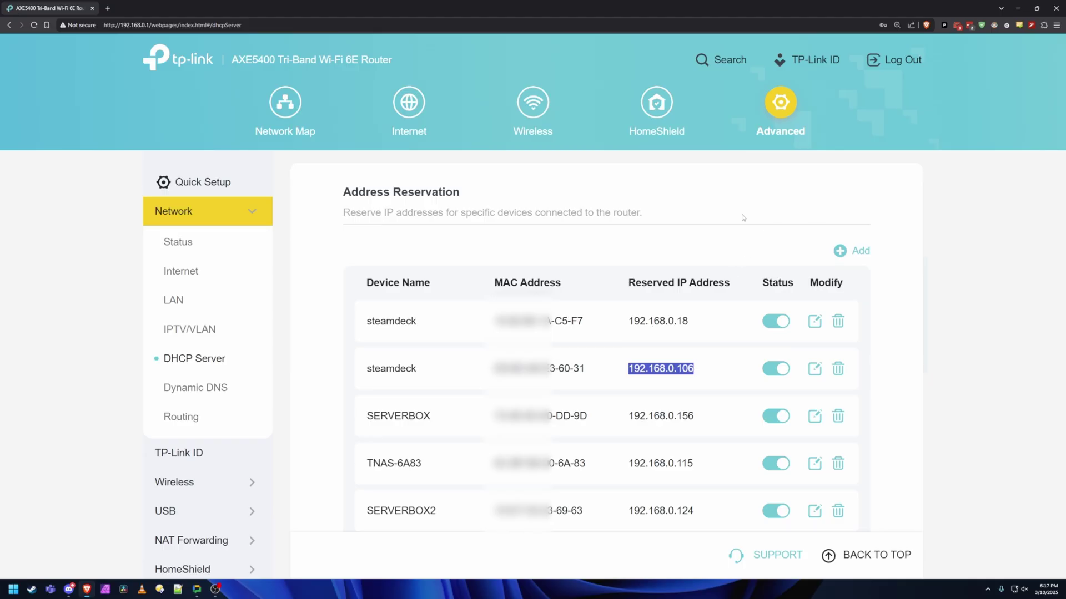
left_click_drag(694, 321, 624, 324)
left_click_drag(697, 371, 626, 371)
- Open Command Prompt and ping steamdeck and 192.168.0.18, each getting 4 replies with 0% loss
left_click(17, 592)
type("cmd")
key("Return")
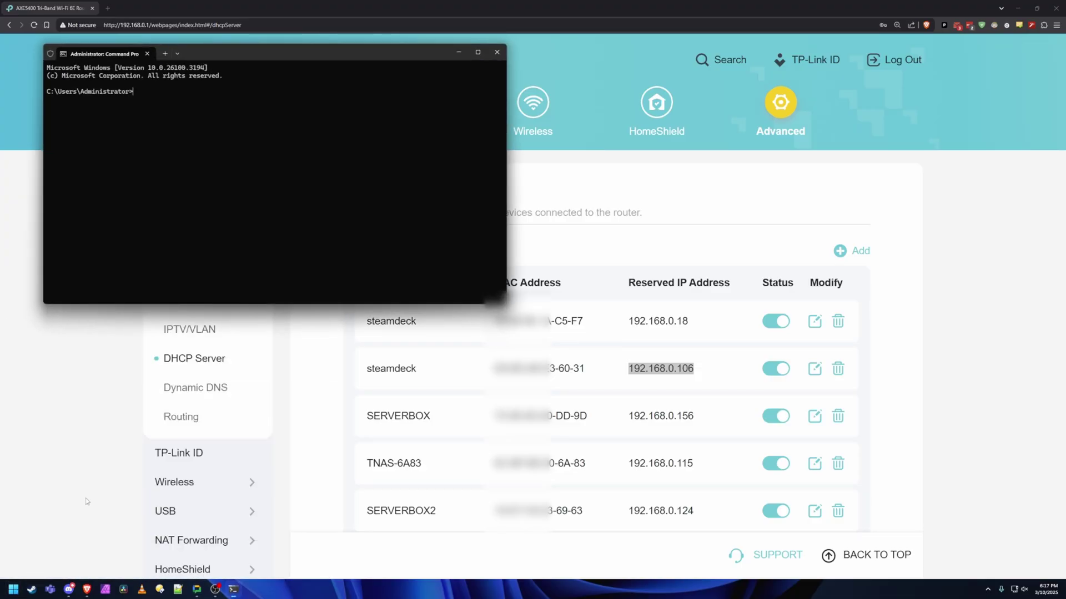
type("ping se")
type("eamdeck")
key("Return")
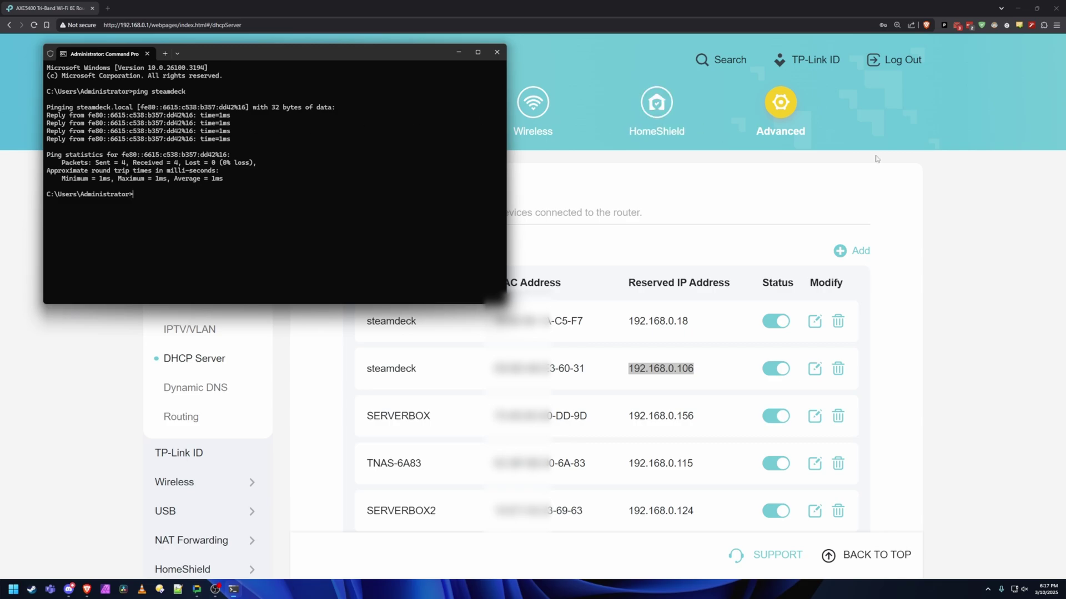
type("ping 192.168.0.18")
key("Return")
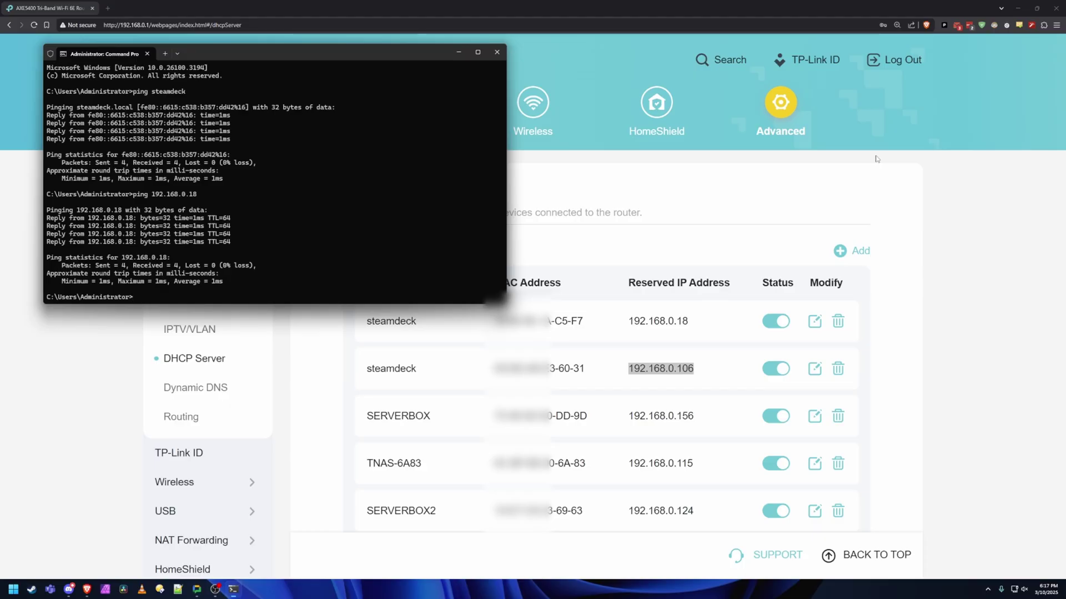
- Close the Command Prompt window to return to the router's Address Reservation list
left_click(497, 56)
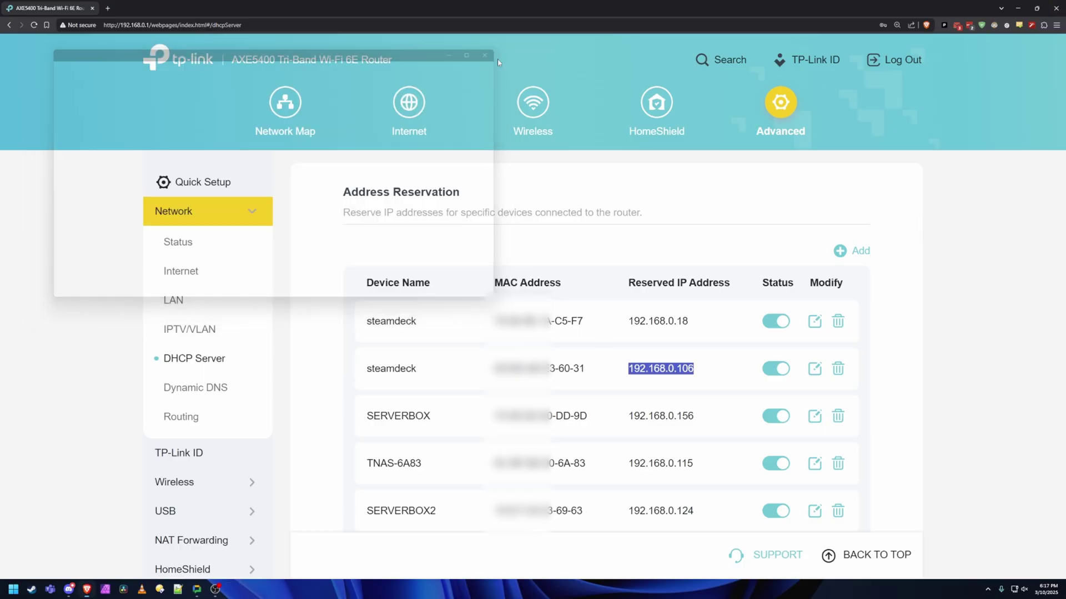